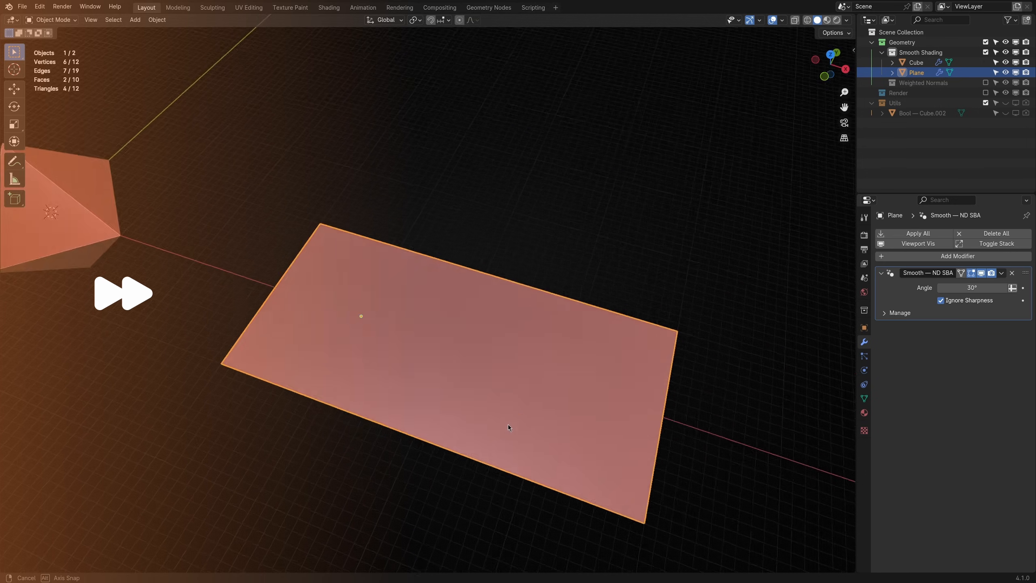
Step: Raise the outer edge of the folded plane along the Z axis to make its bend shallow
middle_drag(514, 323, 462, 322)
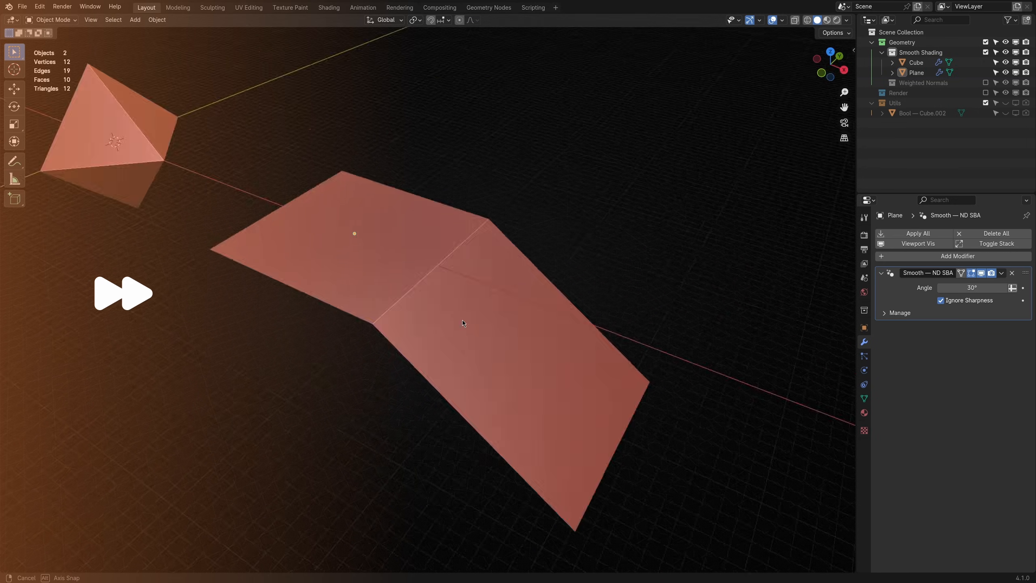
click(465, 322)
key(2)
click(622, 435)
key(g)
key(z)
click(645, 351)
key(Escape)
middle_drag(419, 400, 523, 234)
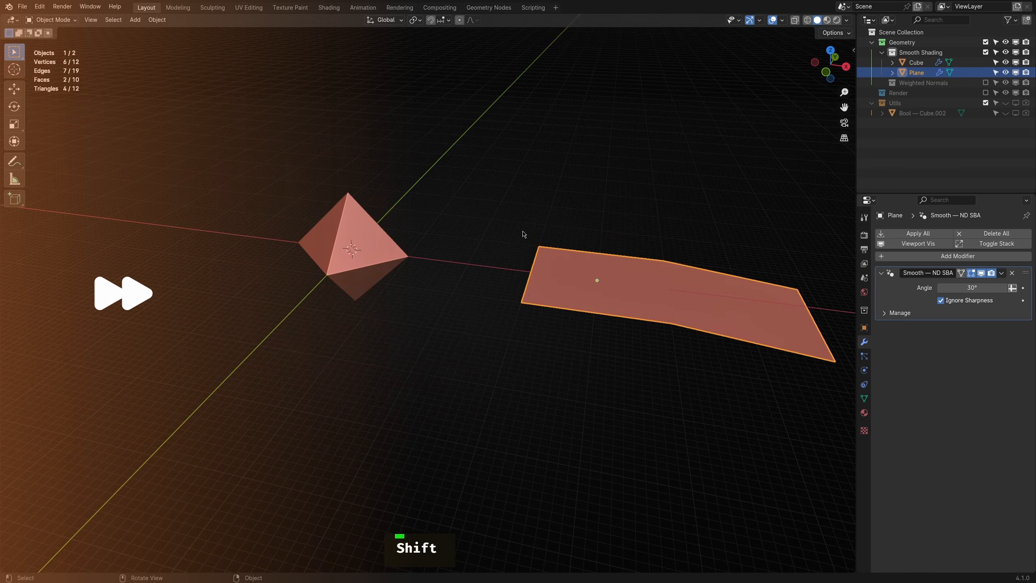
Step: Set the cube's Bevel modifier to 10 segments
scroll(488, 305, up, 4)
click(481, 302)
mouse_move(977, 324)
mouse_down()
mouse_move(985, 335)
mouse_move(992, 323)
mouse_up()
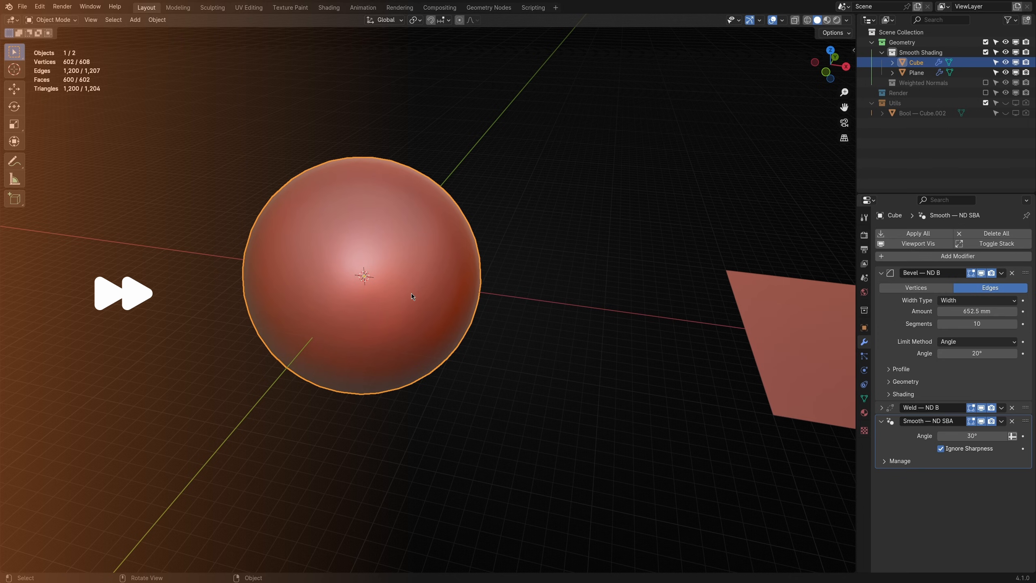
key(shift+2)
key(s)
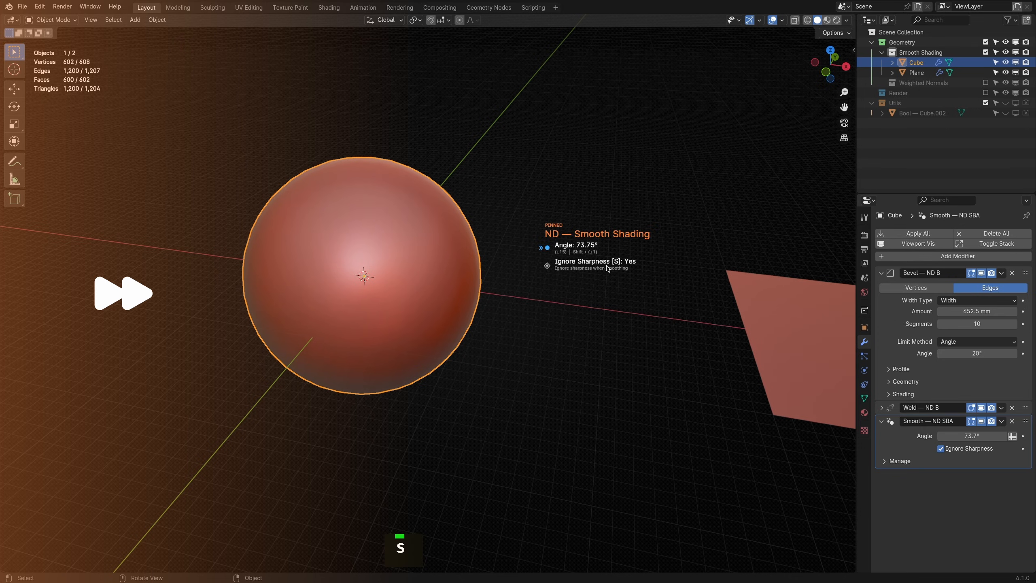
right_click(608, 282)
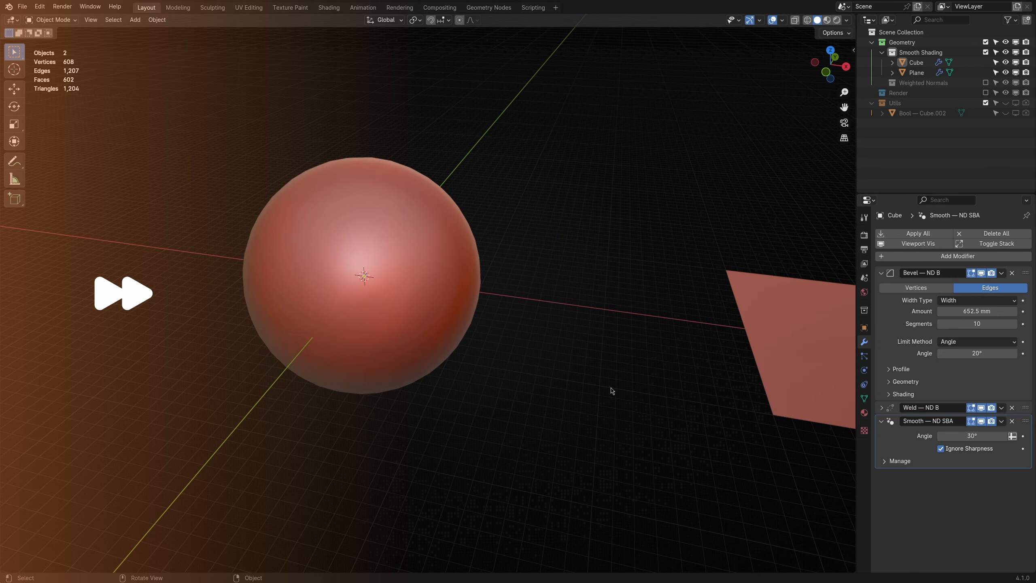
Step: Exclude the Smooth Shading collection from the view layer and enable the Weighted Normals collection
ctrl+click(1026, 423)
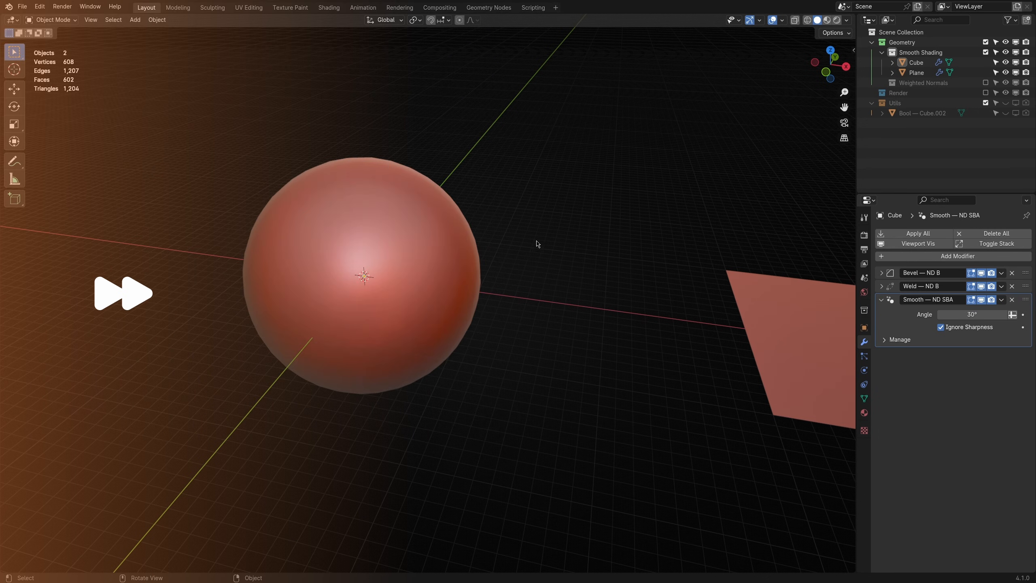
key(shift+2)
click(986, 53)
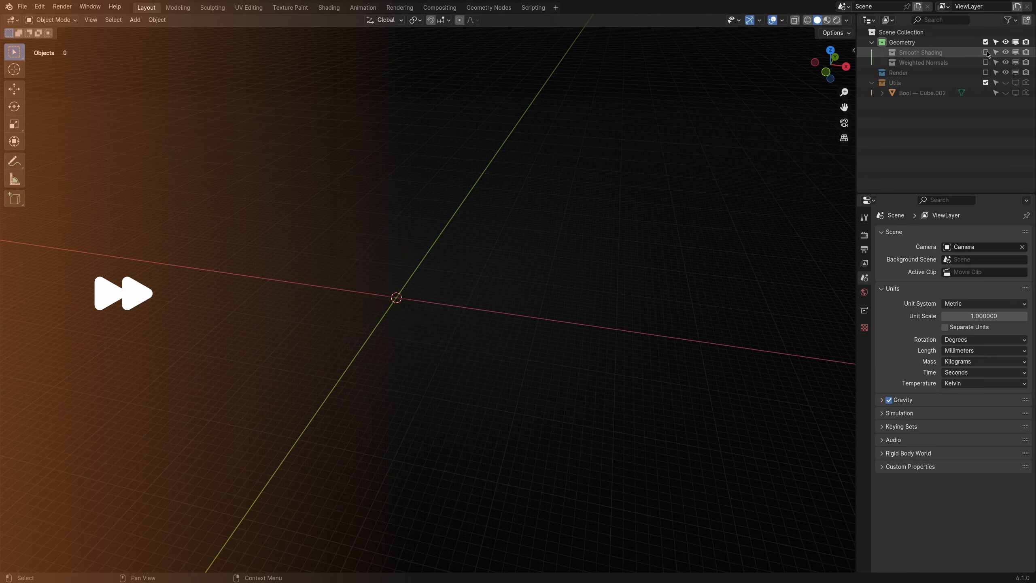
click(985, 62)
Step: Change the viewport's MatCap from the red clay material to the glossy metallic one
scroll(543, 284, up, 3)
click(847, 20)
click(838, 92)
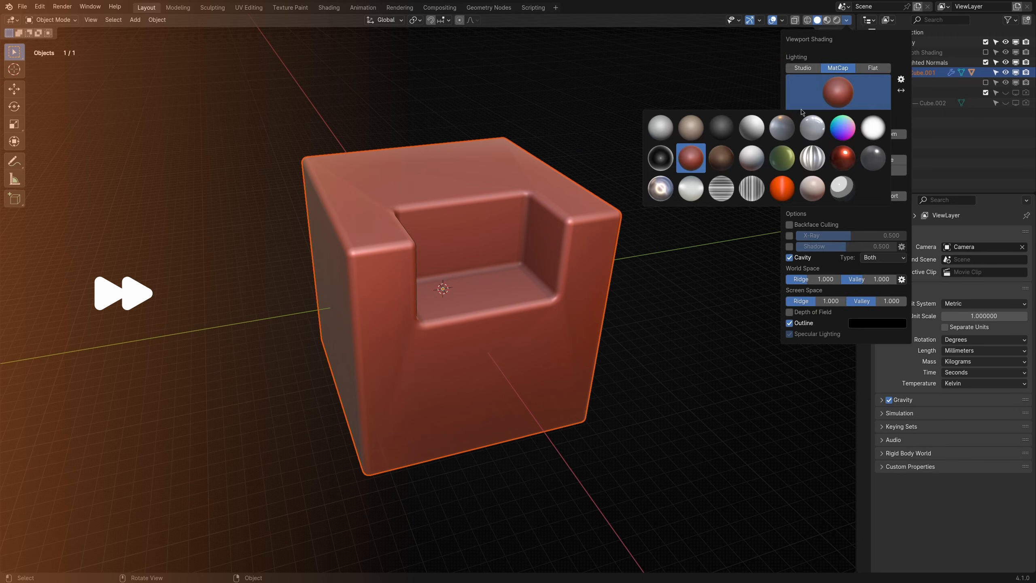
click(661, 188)
Step: Add an ND Weighted Normals modifier to the notched, beveled cube
middle_drag(669, 261, 597, 270)
click(485, 192)
key(shift+2)
mouse_move(489, 171)
click(575, 181)
middle_drag(620, 195, 648, 210)
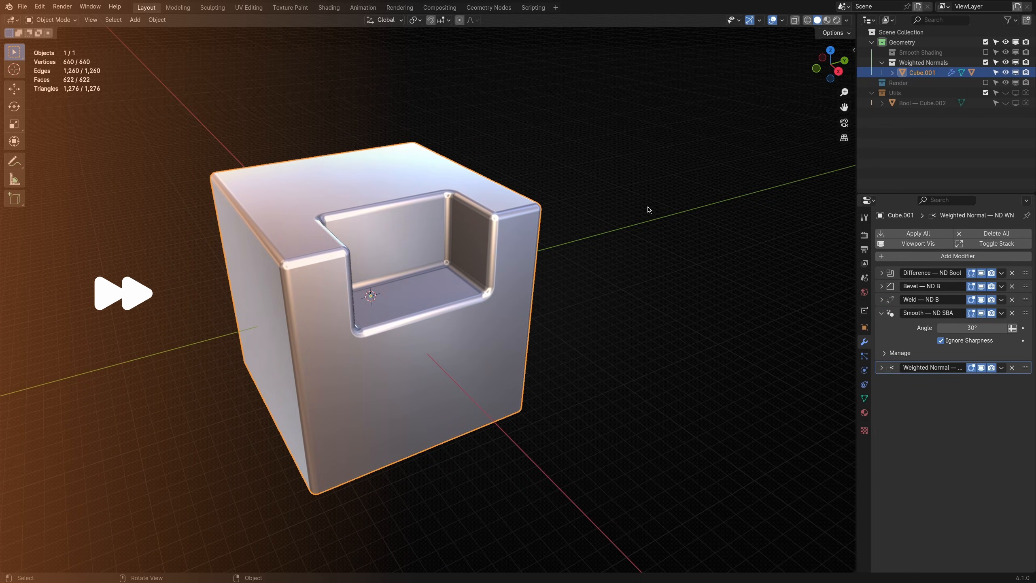
click(881, 312)
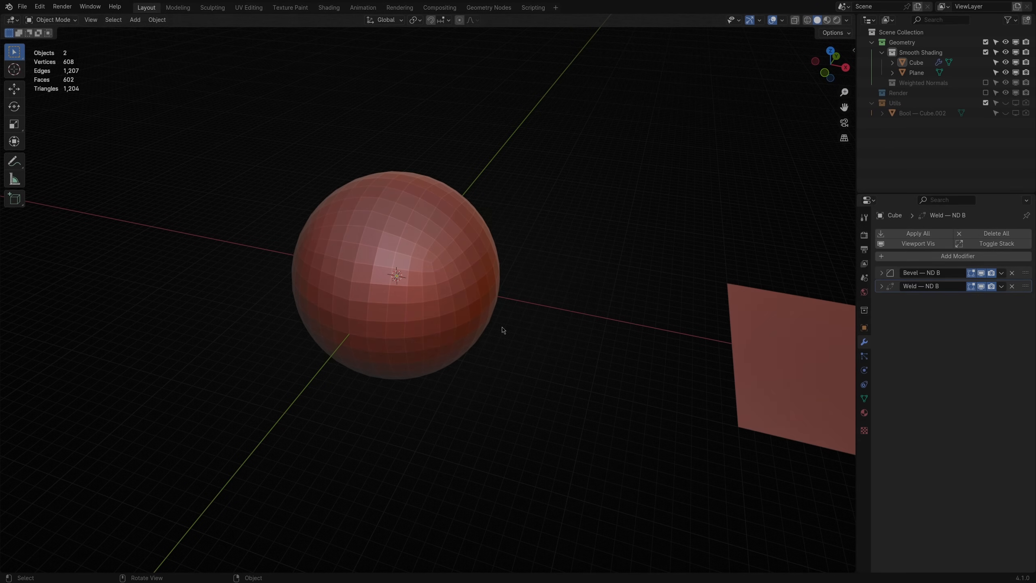
Step: Apply Shade Smooth to the faceted sphere in the Smooth Shading collection
scroll(501, 329, down, 2)
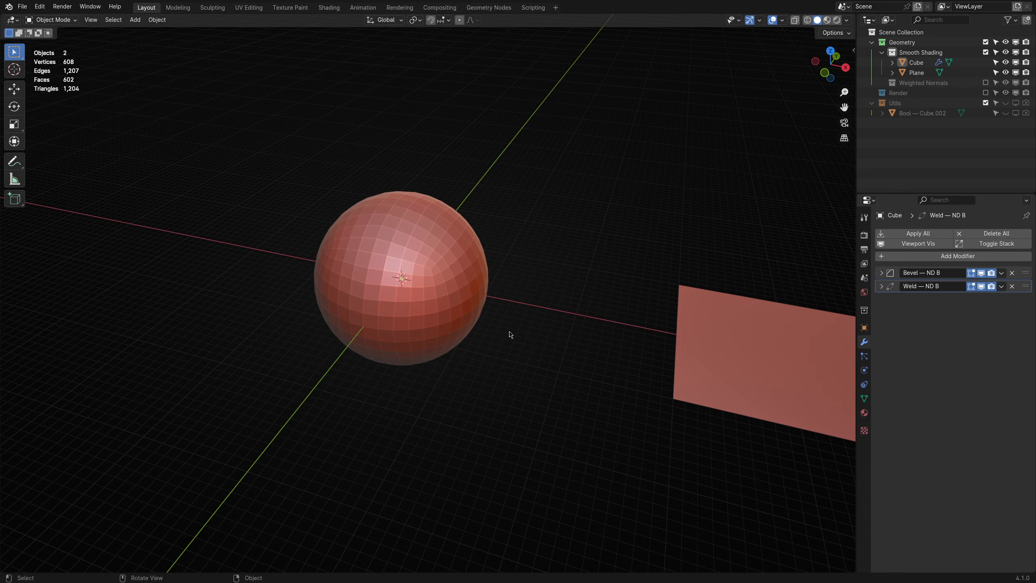
click(402, 288)
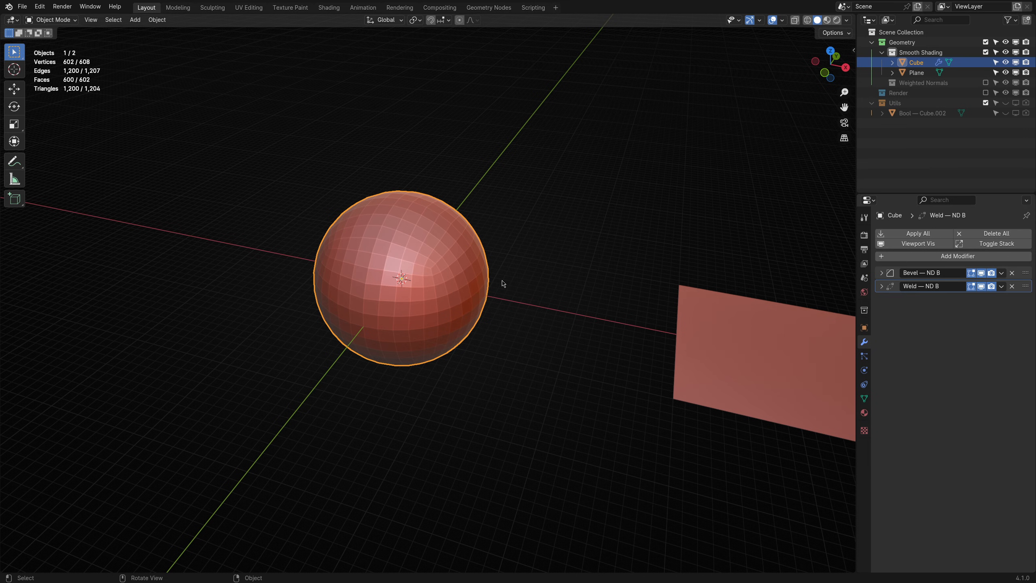
middle_drag(503, 284, 545, 283)
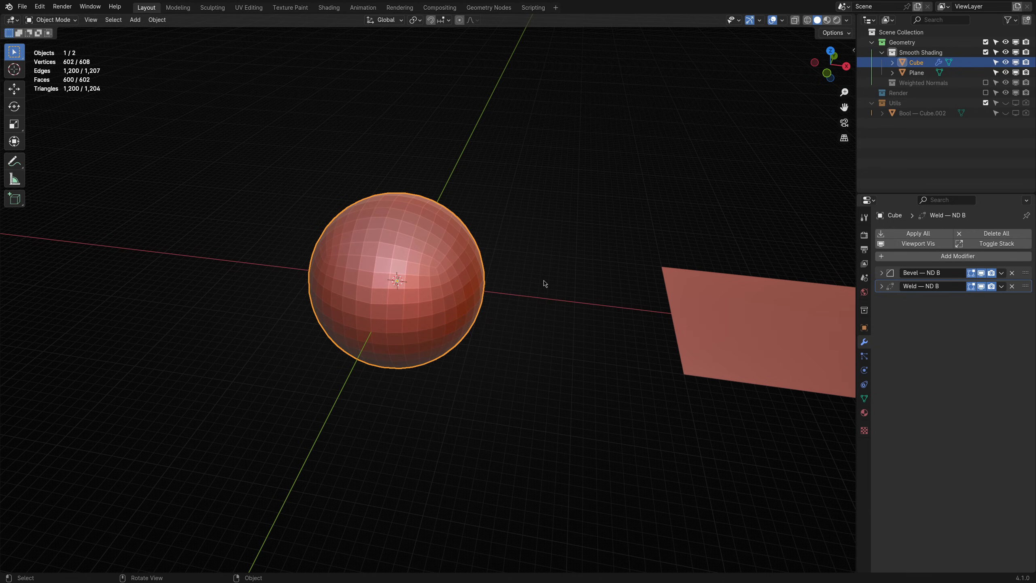
right_click(391, 262)
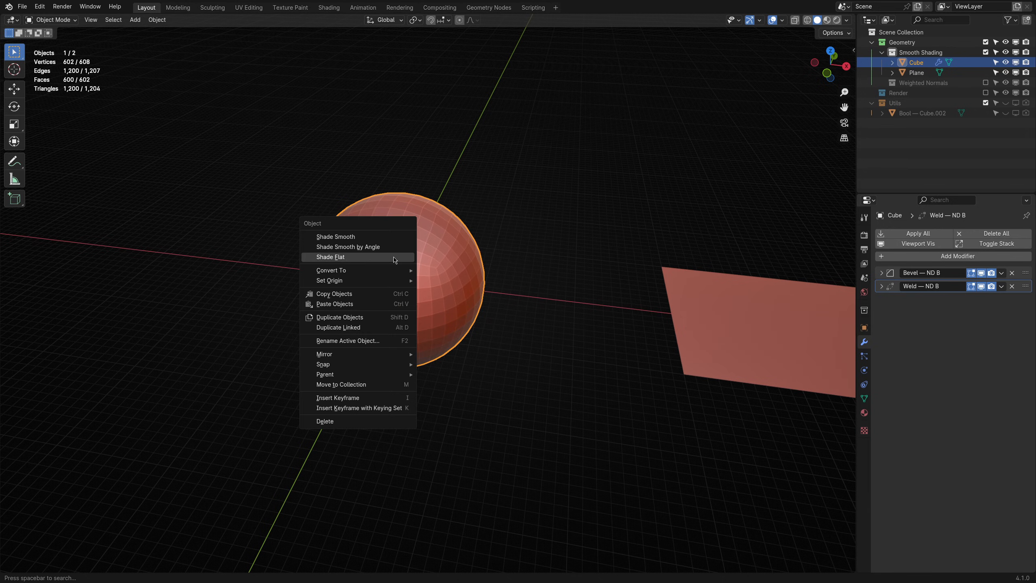
click(344, 238)
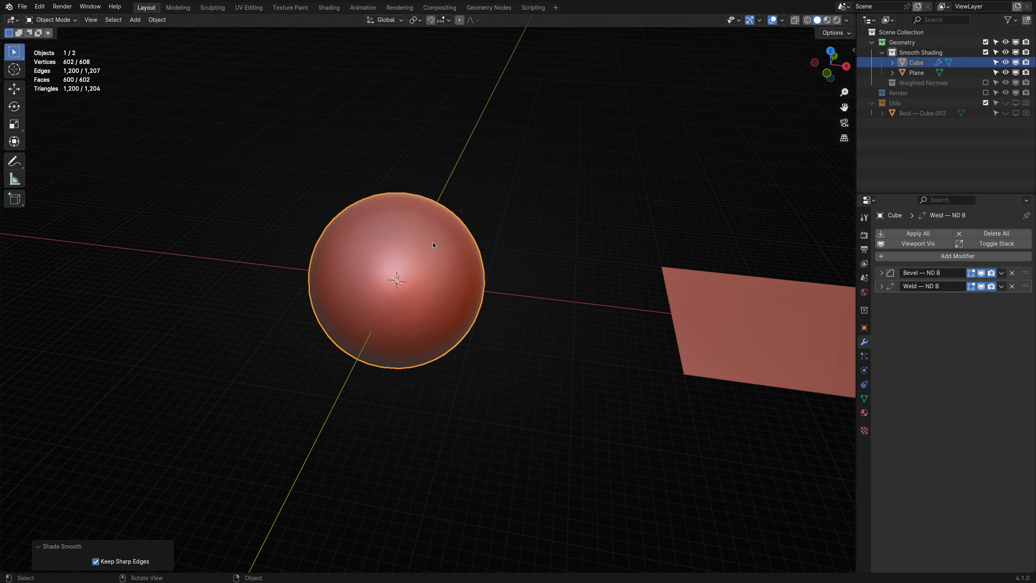
Step: Reduce the Bevel modifier to 1 segment and apply Shade Flat to the resulting octahedral shape
click(881, 273)
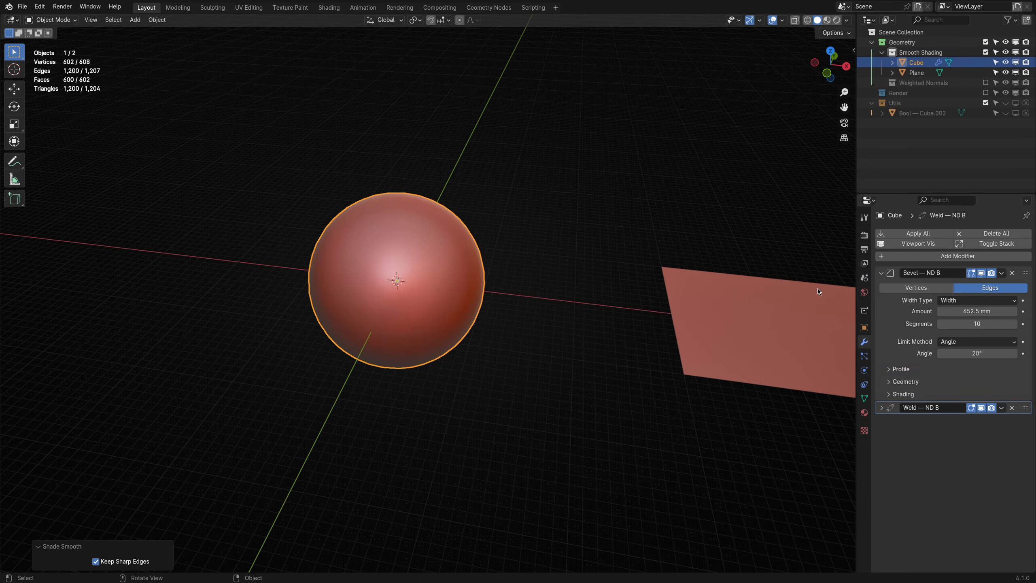
drag(950, 329, 910, 329)
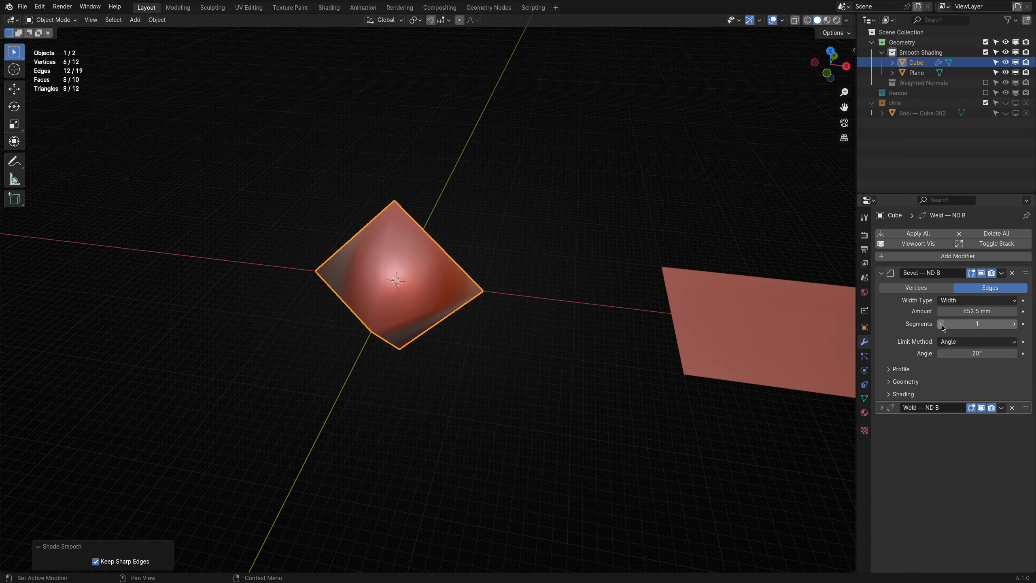
middle_drag(523, 312, 461, 302)
right_click(442, 255)
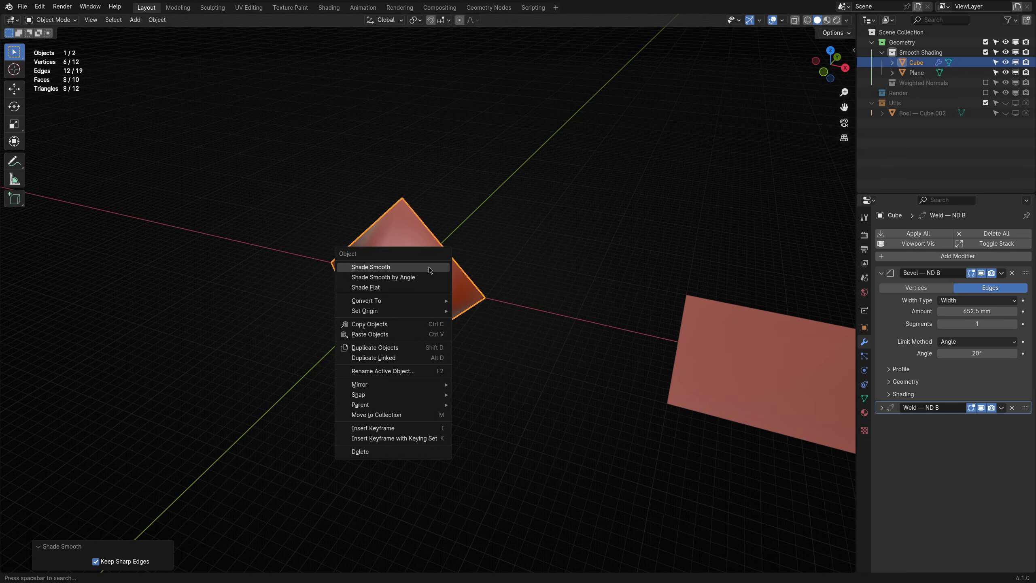
click(394, 285)
middle_drag(394, 285, 535, 356)
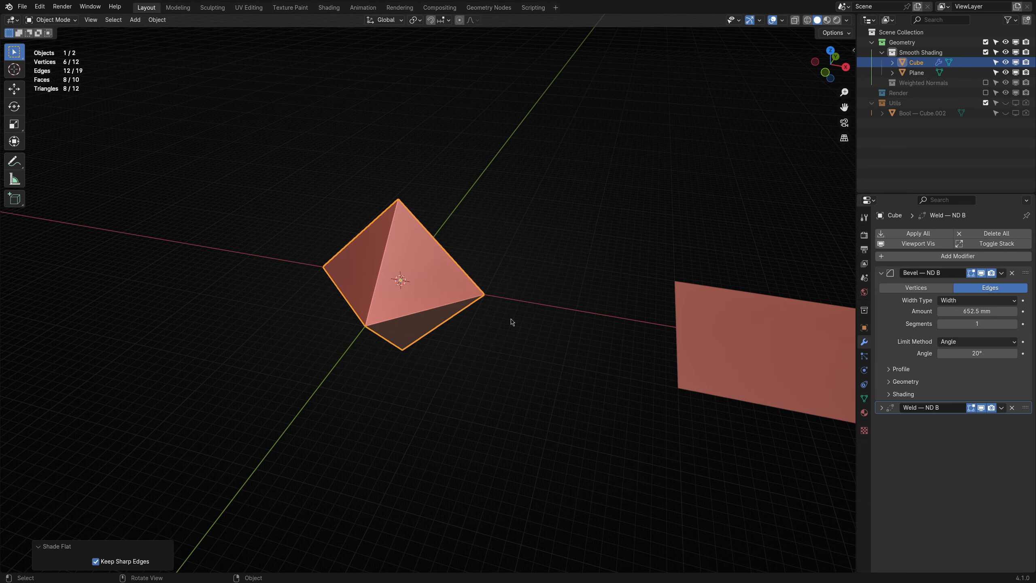
Step: Examine the cube mesh's attribute list, return to its modifier stack and deselect the object
click(865, 399)
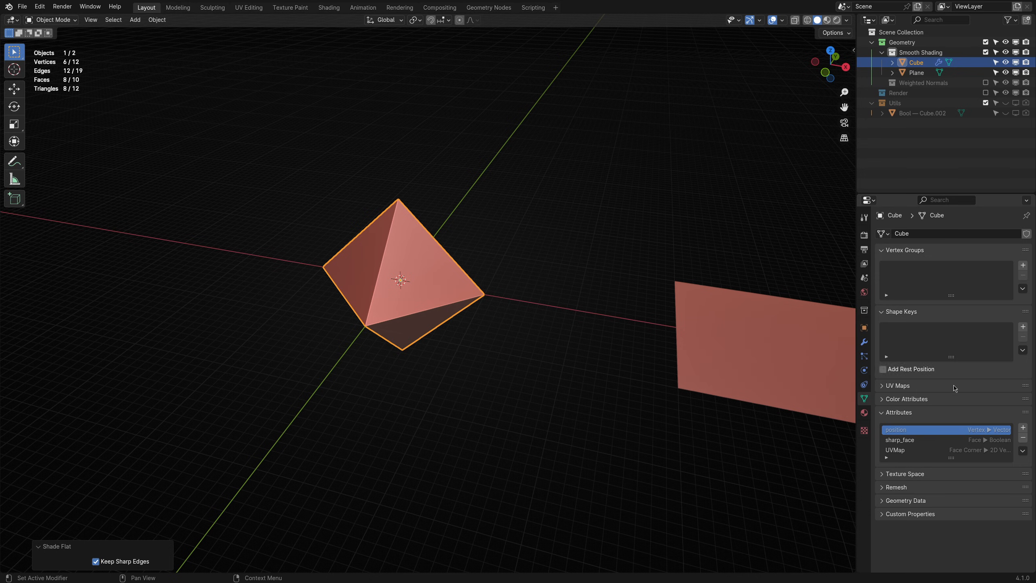
click(864, 343)
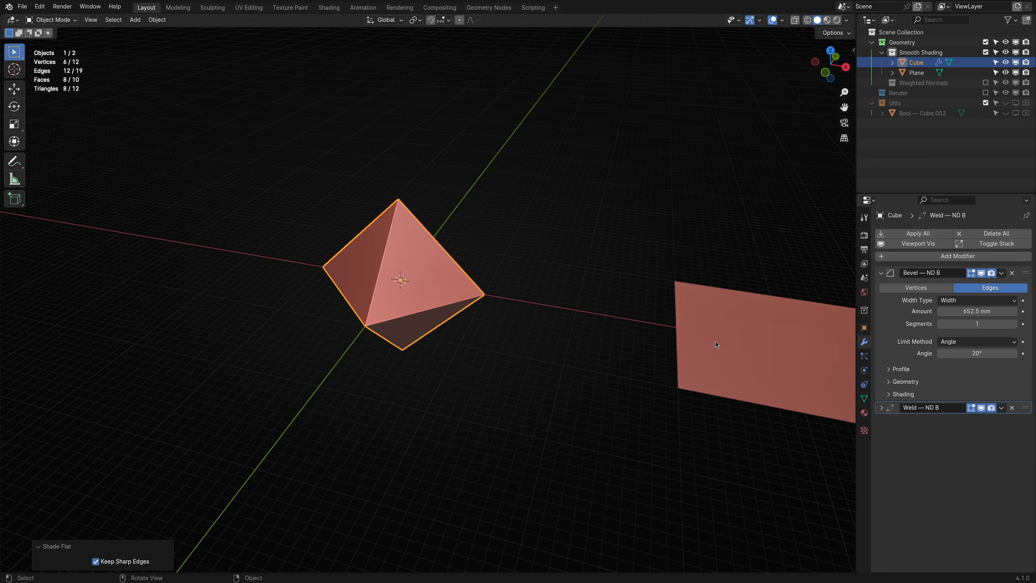
click(512, 336)
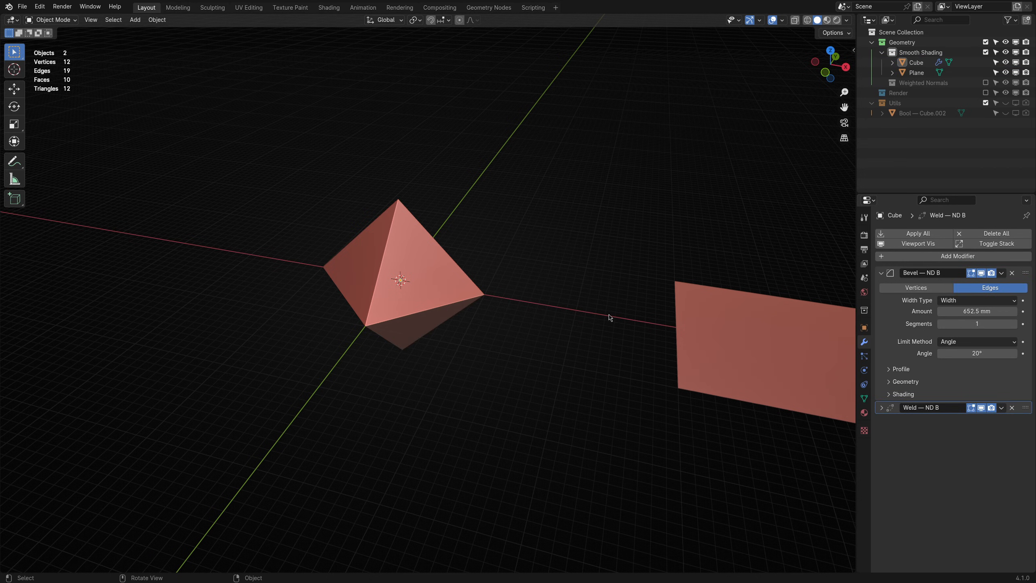
mouse_move(608, 318)
middle_down()
mouse_move(622, 294)
mouse_move(624, 316)
middle_up()
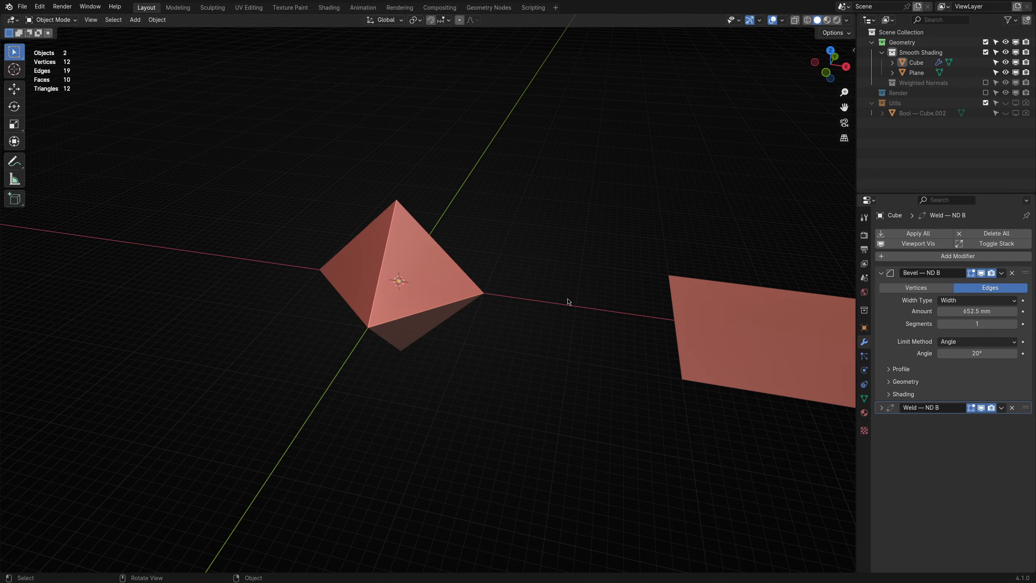
Step: Add ND Smooth Shading to the octahedral cube object with an angle of 30°
click(431, 278)
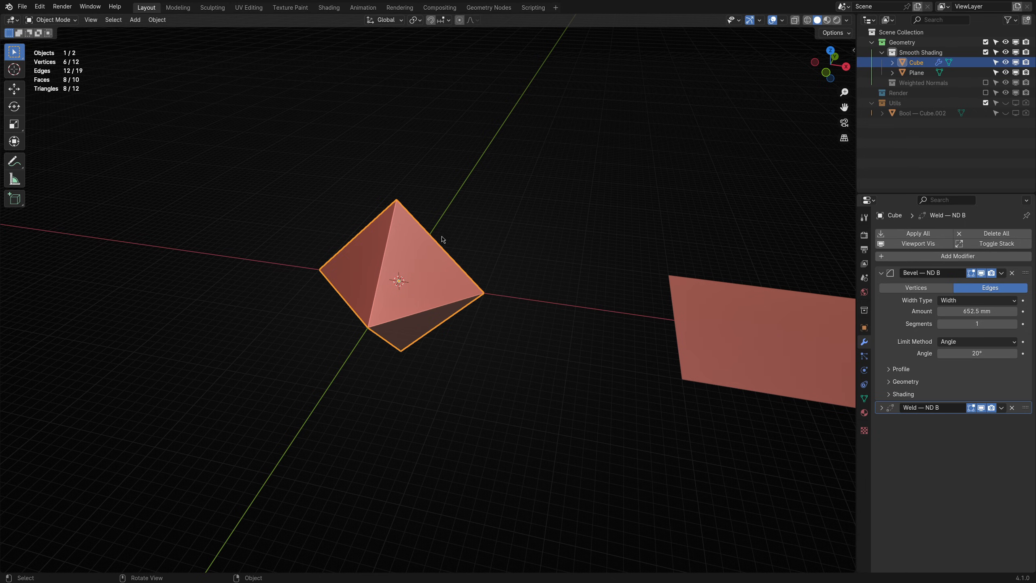
key(shift+2)
mouse_move(433, 251)
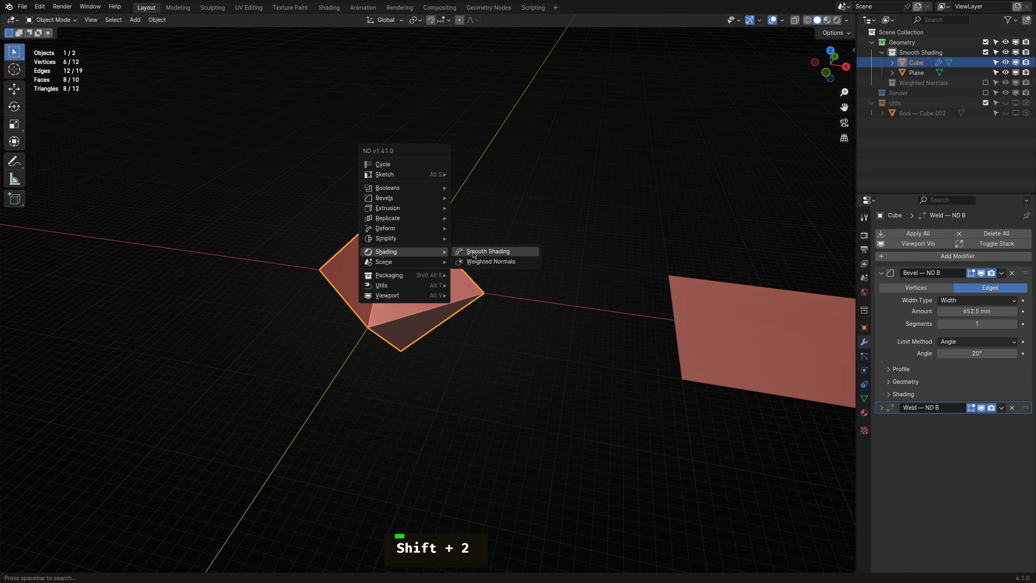
click(486, 254)
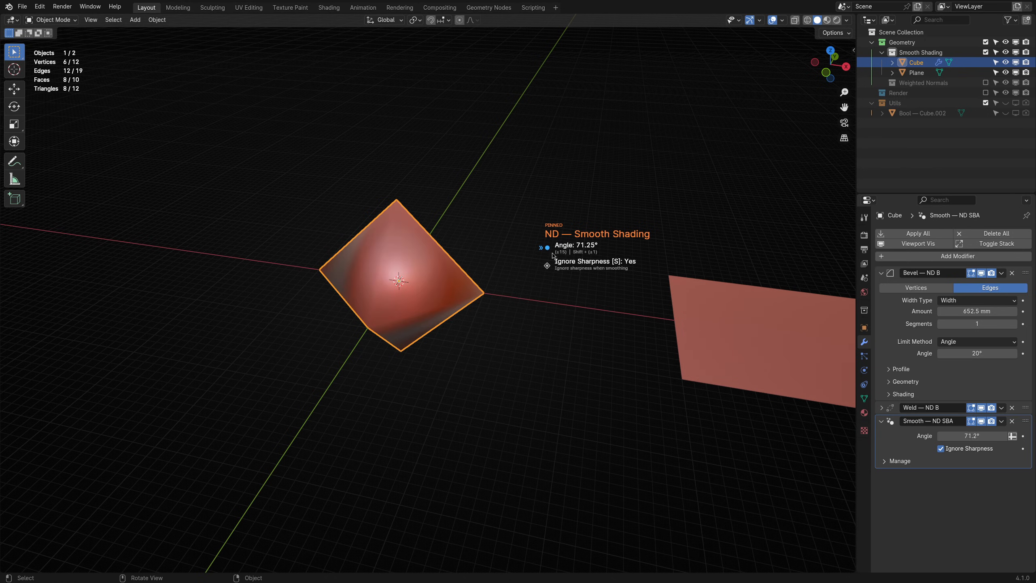
text(30)
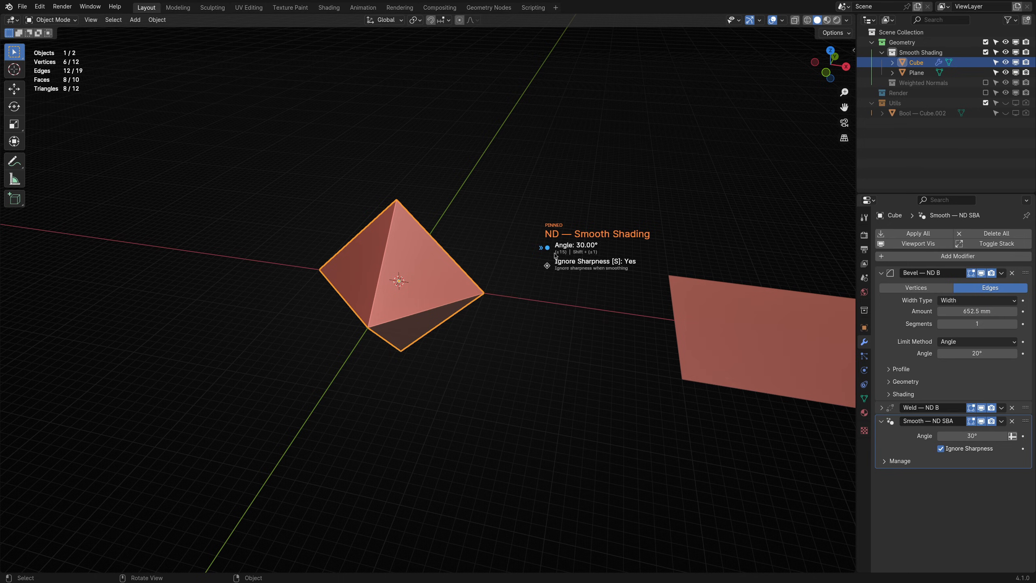
click(556, 255)
Step: Add ND Smooth Shading to the flat plane with an angle of 30°
mouse_move(659, 324)
shift+middle_down()
mouse_move(669, 325)
mouse_move(357, 293)
shift+middle_up()
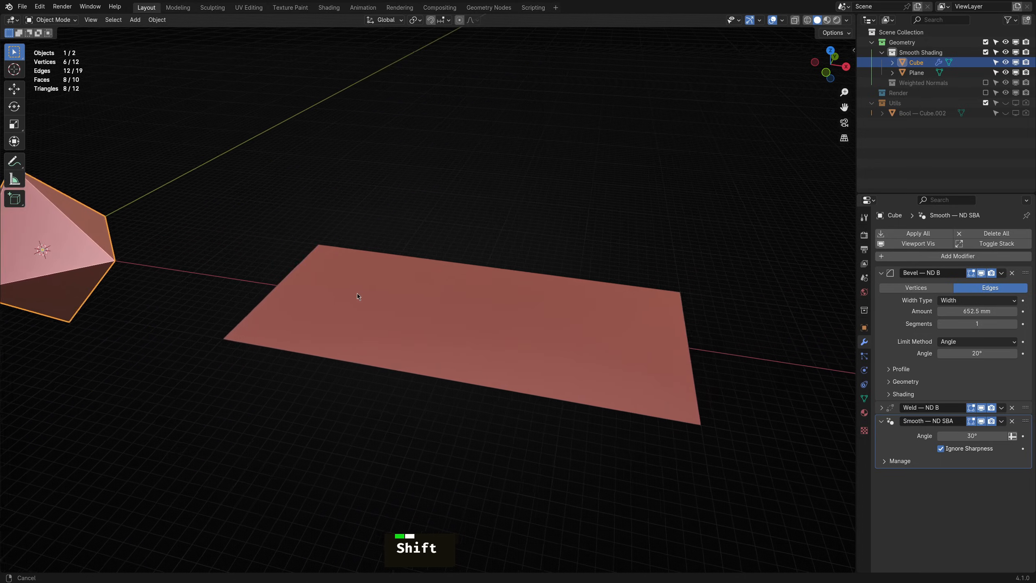
click(384, 334)
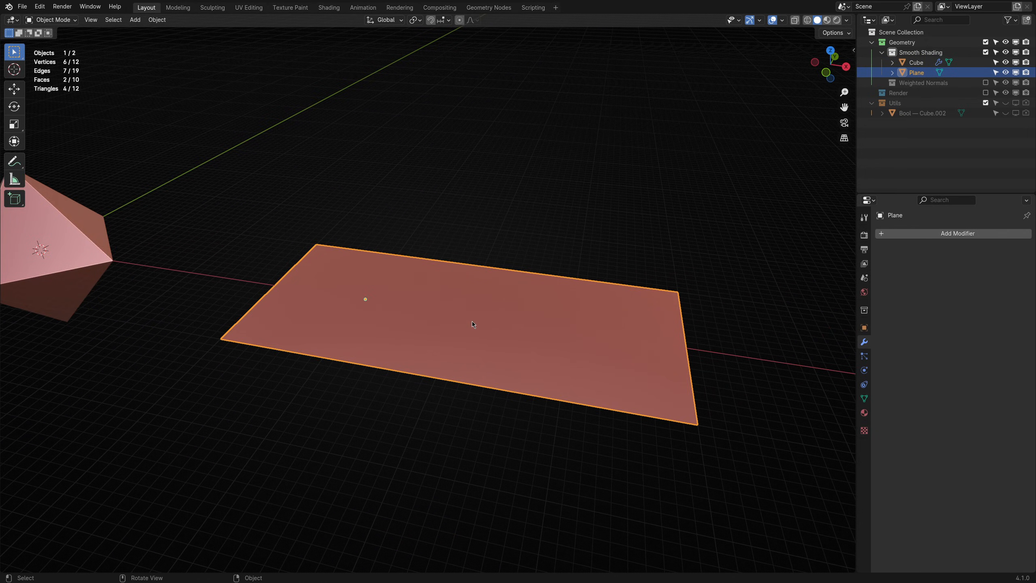
key(shift+2)
mouse_move(472, 321)
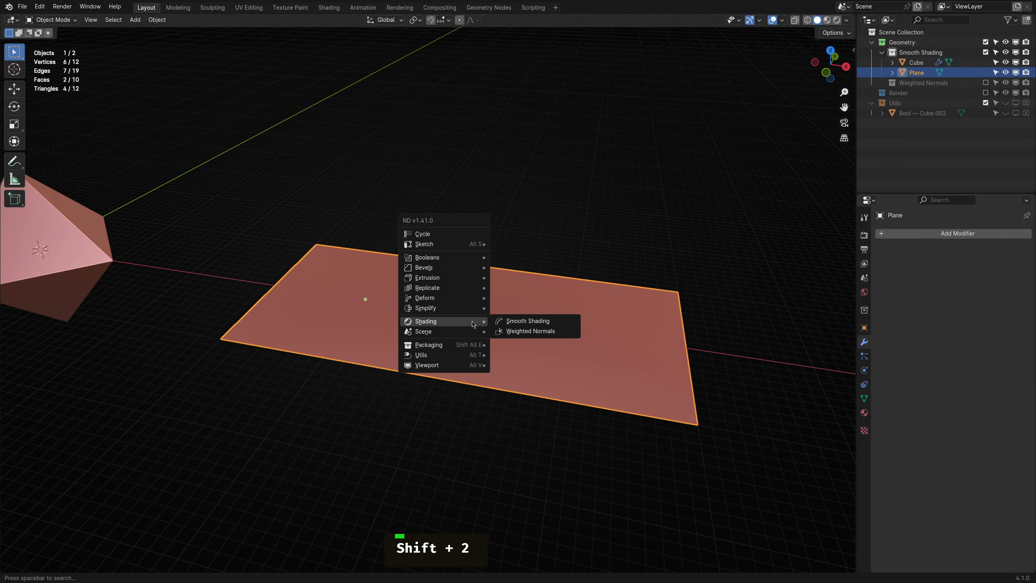
click(516, 323)
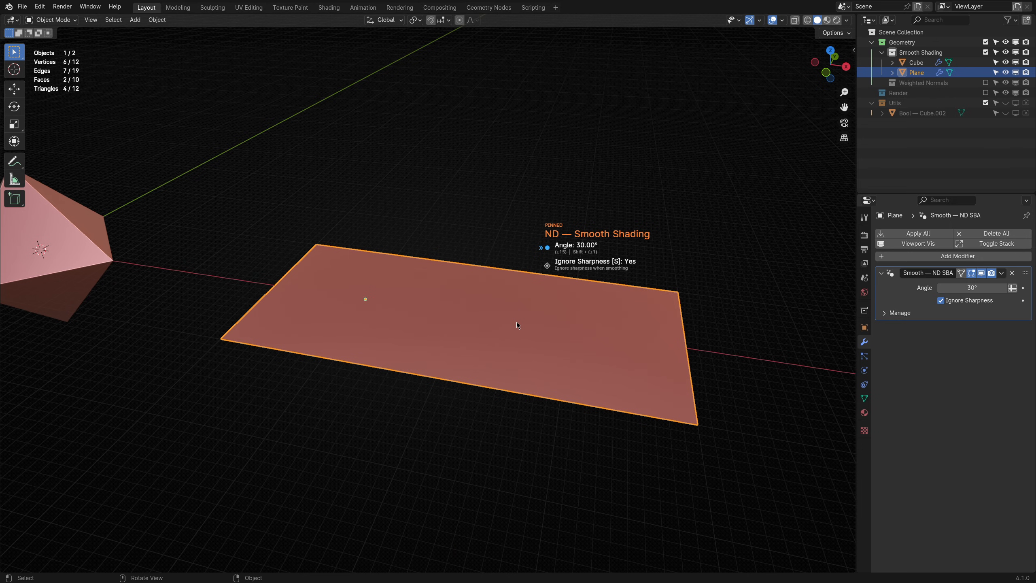
Step: Lower the plane's outer edge along the Z axis to form a steep fold, and reselect the plane in Object Mode
mouse_move(538, 319)
middle_down()
mouse_move(507, 432)
mouse_move(524, 330)
mouse_move(296, 311)
mouse_move(547, 306)
mouse_move(467, 323)
middle_up()
key(Tab)
key(2)
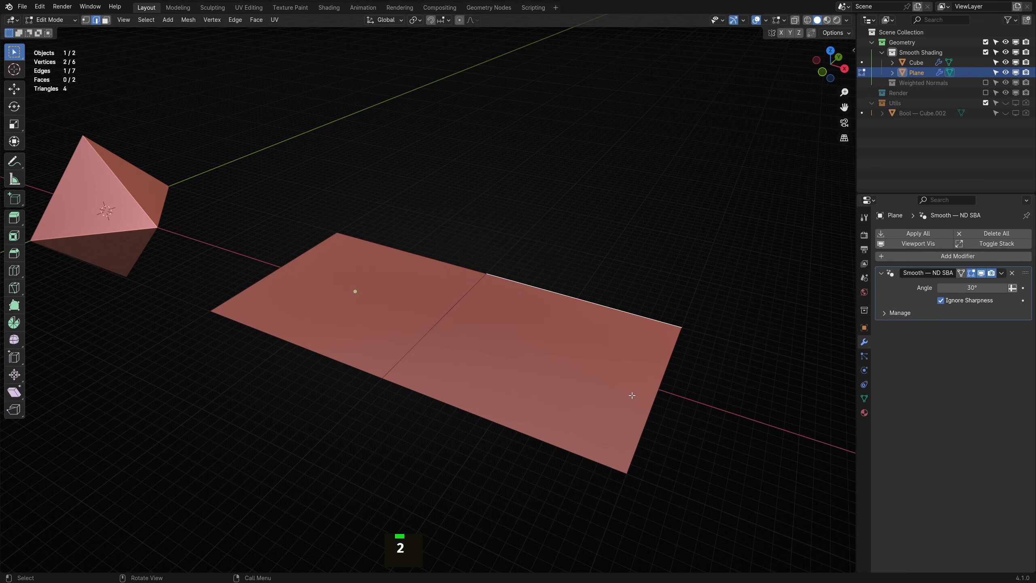
key(g)
key(z)
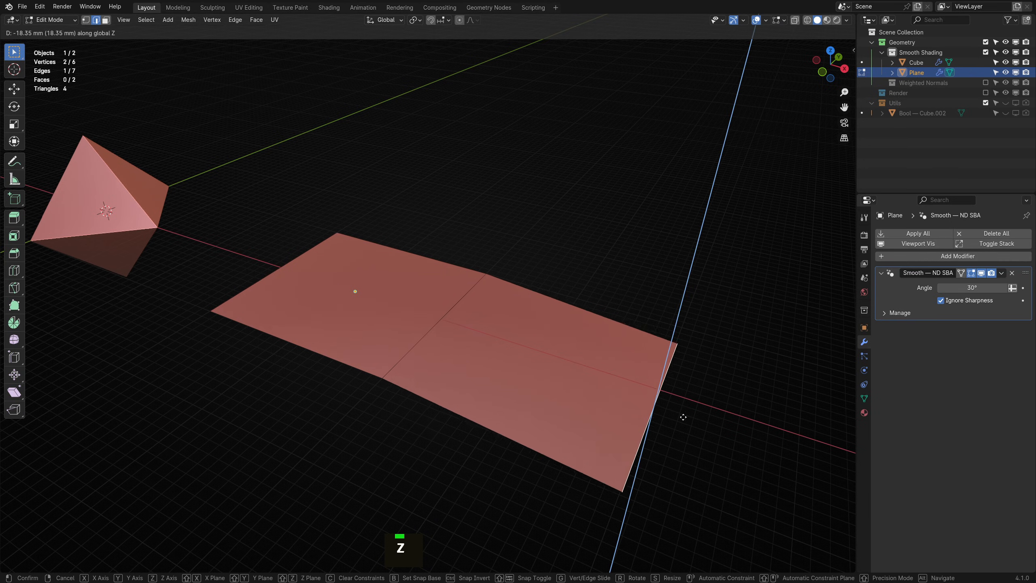
click(631, 513)
key(Escape)
click(602, 313)
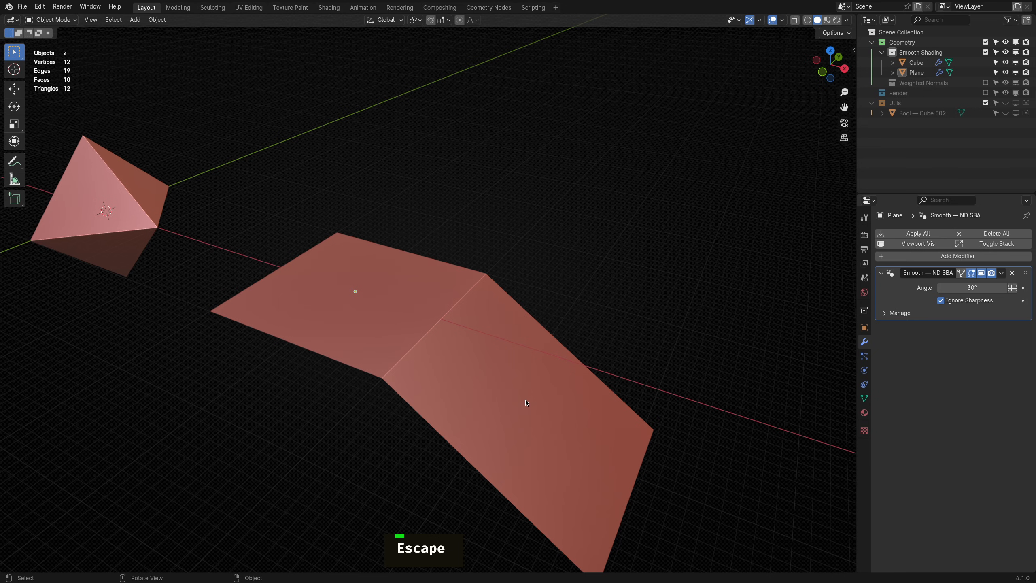
shift+middle_drag(525, 403, 478, 320)
click(489, 337)
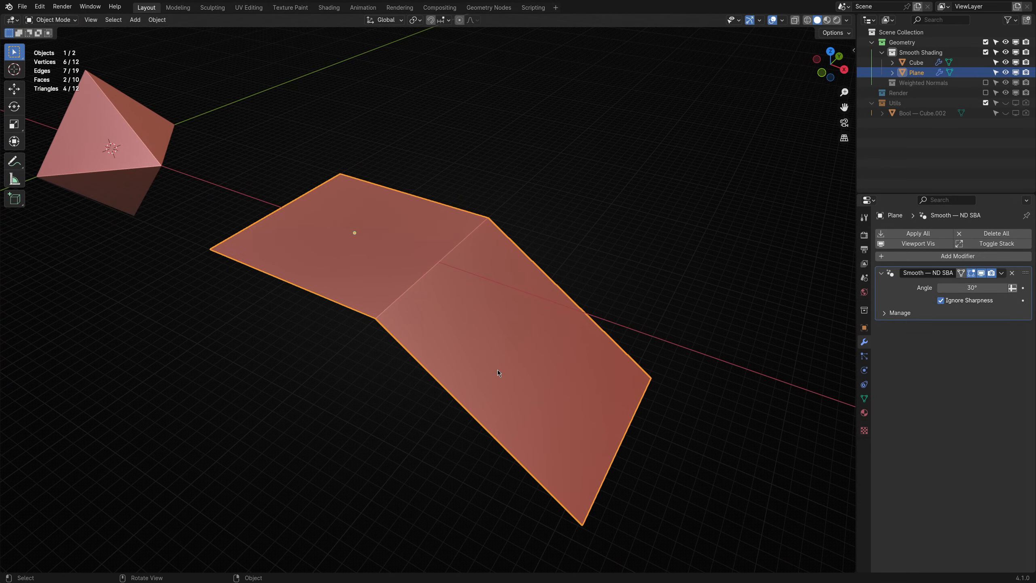
Step: Raise the folded plane's outer edge about 108 mm along Z to make the fold shallow, and deselect the plane in Object Mode
key(Tab)
key(2)
key(g)
key(z)
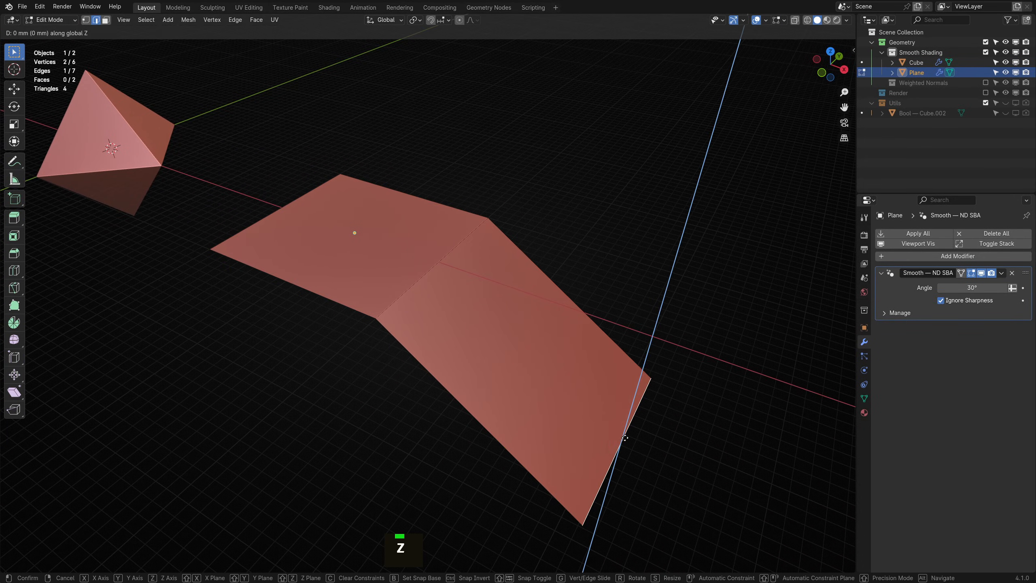
click(620, 348)
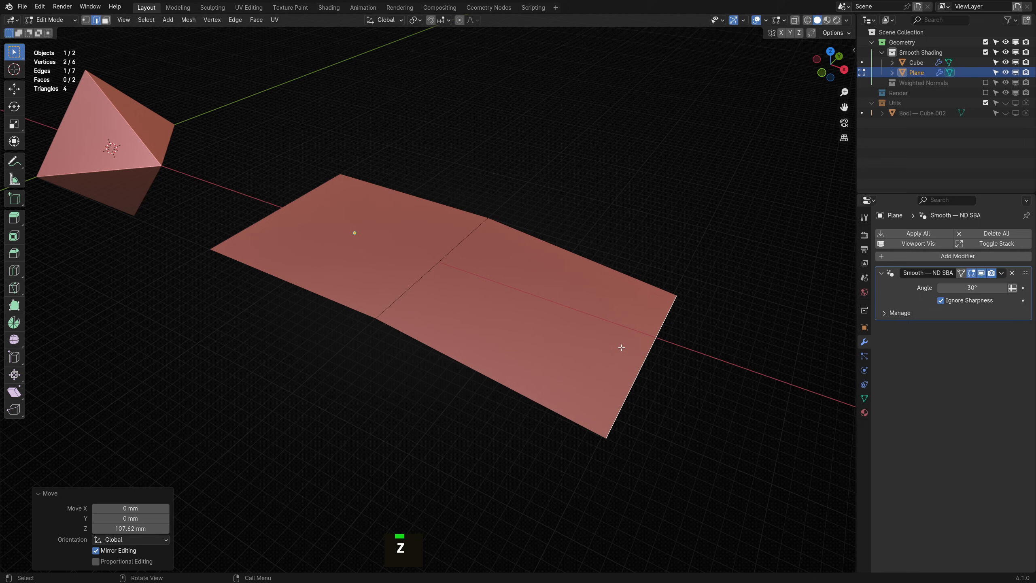
click(444, 399)
key(Escape)
middle_drag(438, 359, 523, 234)
scroll(320, 345, down, 3)
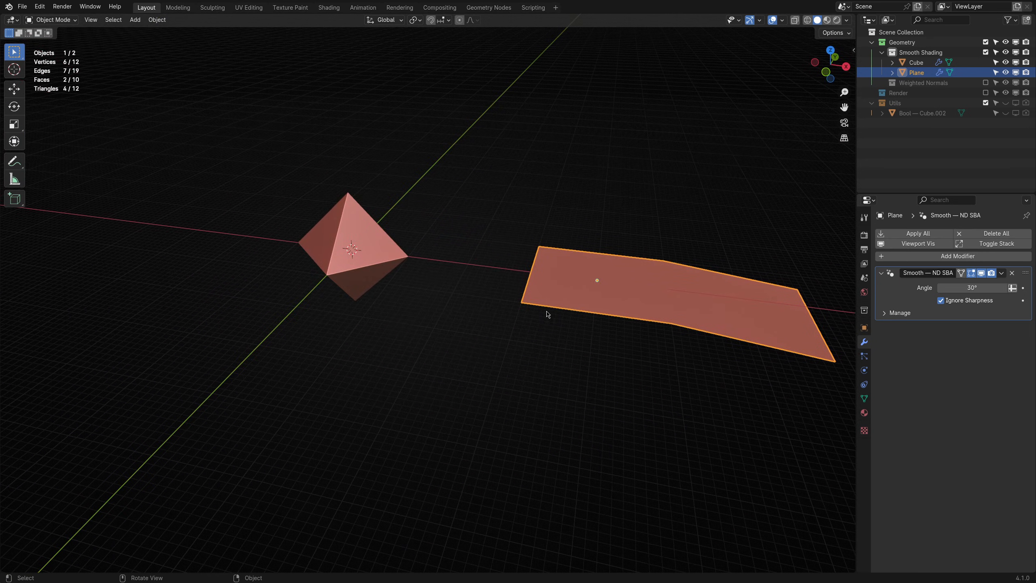
click(556, 344)
Step: Set the octahedral cube's Bevel modifier to 10 segments to round it into a sphere
shift+middle_drag(509, 274, 553, 309)
scroll(465, 286, up, 4)
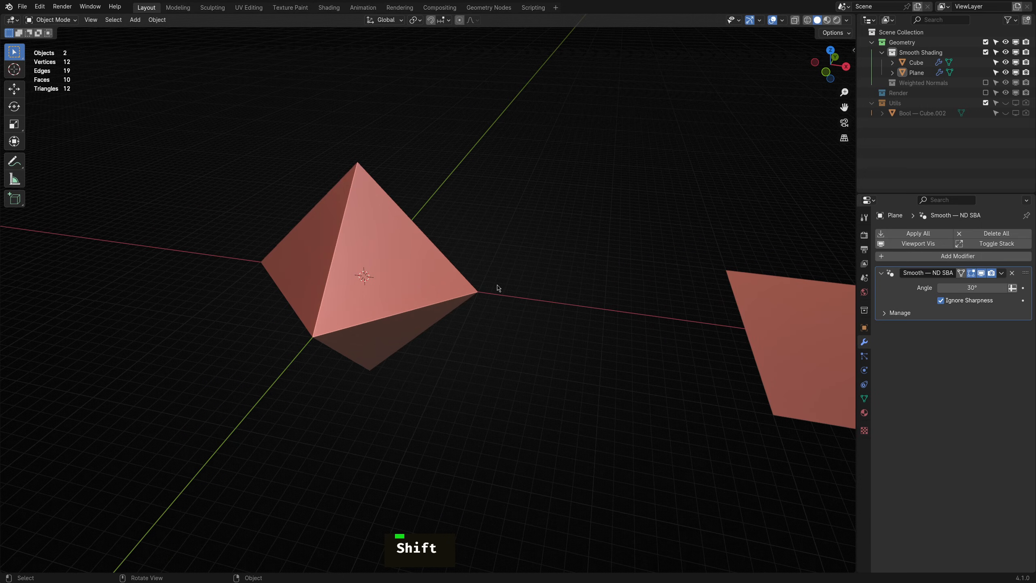
click(433, 276)
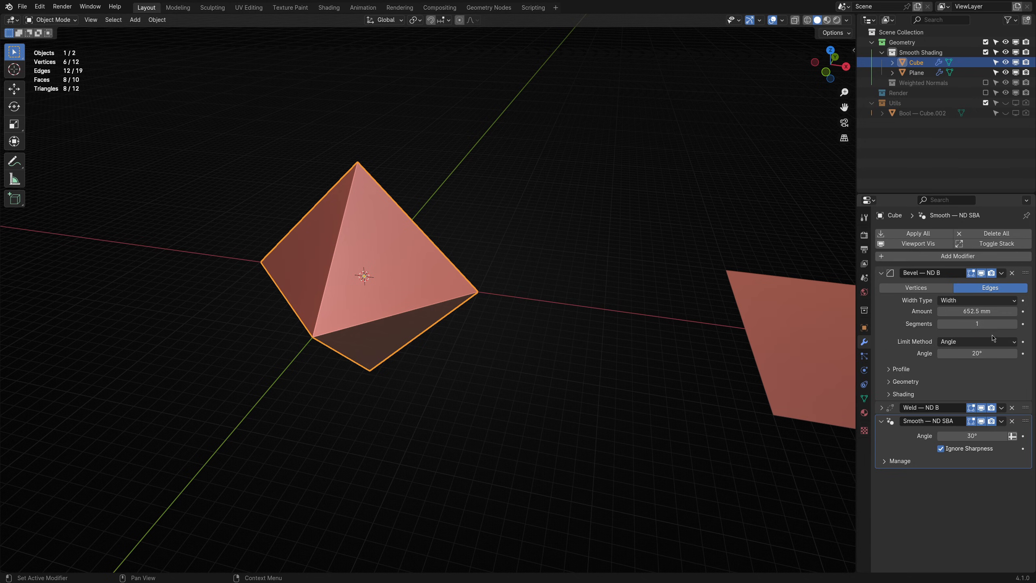
click(1015, 324)
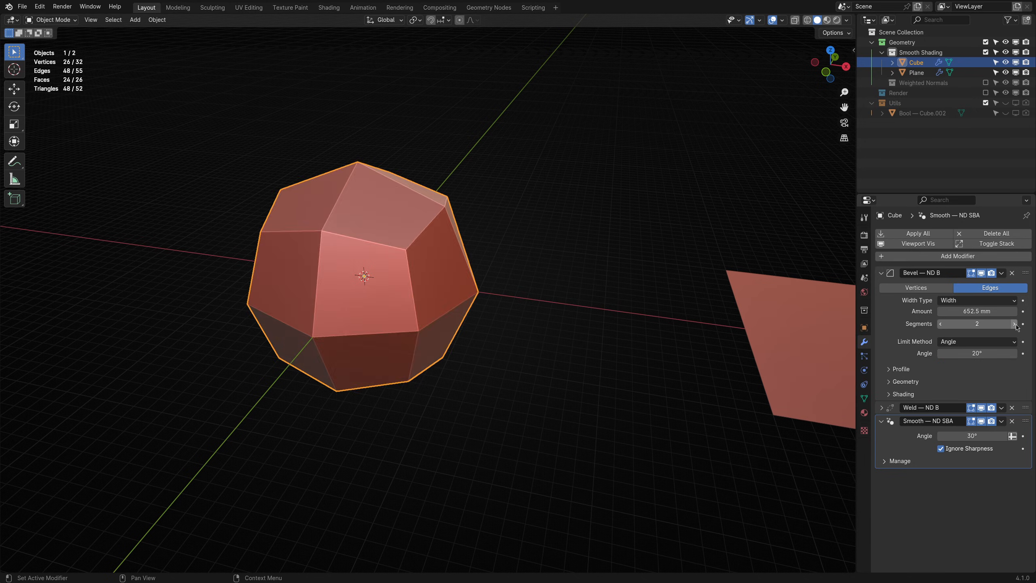
click(1015, 324)
click(1014, 324)
click(1014, 325)
click(1015, 324)
click(1015, 324)
click(1014, 324)
click(1015, 324)
click(1015, 324)
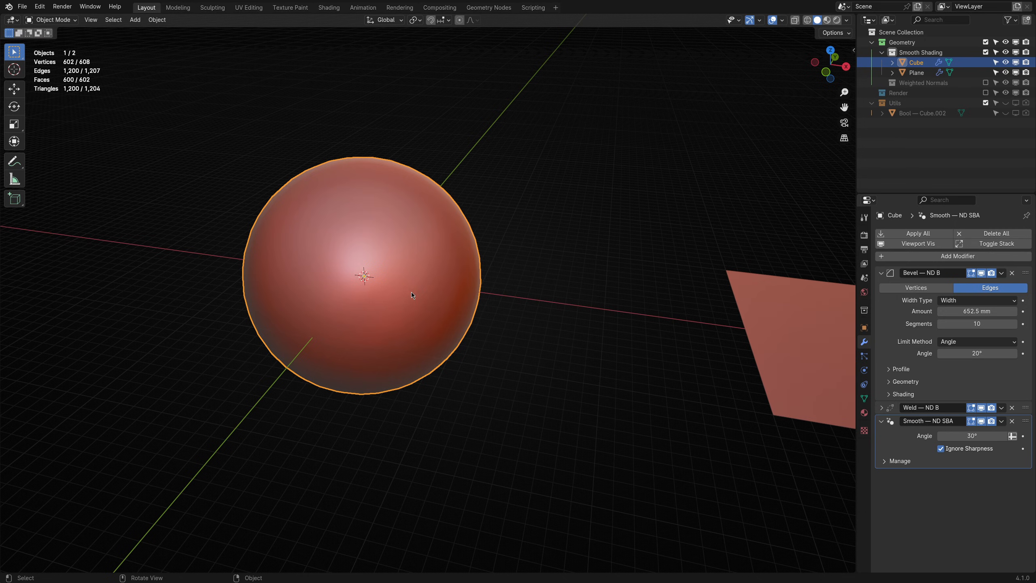
Step: Try ND Smooth Shading on the rounded cube with a 45° angle and the Ignore Sharpness option switched on and off
key(shift+2)
mouse_move(491, 213)
click(536, 212)
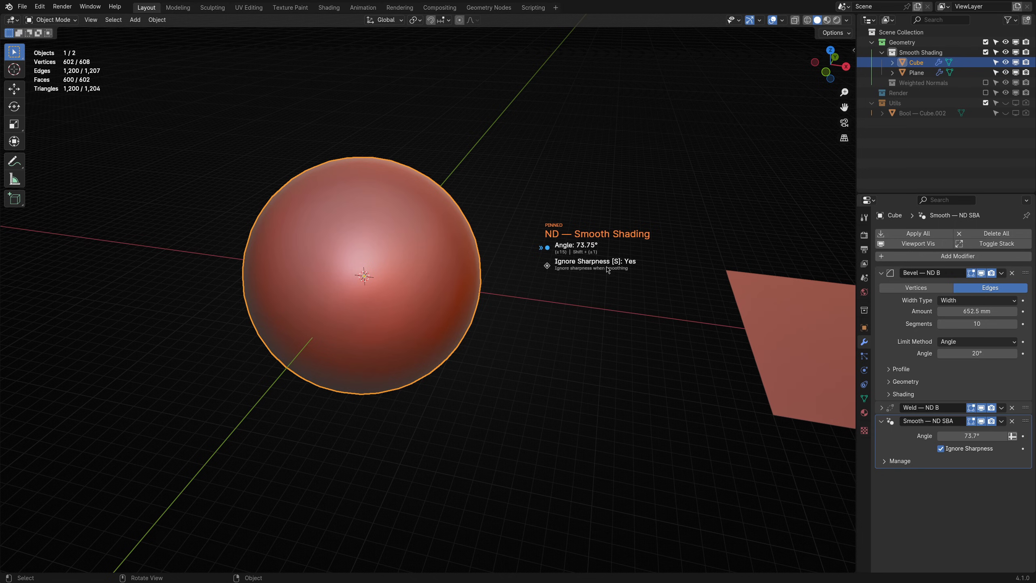
key(s)
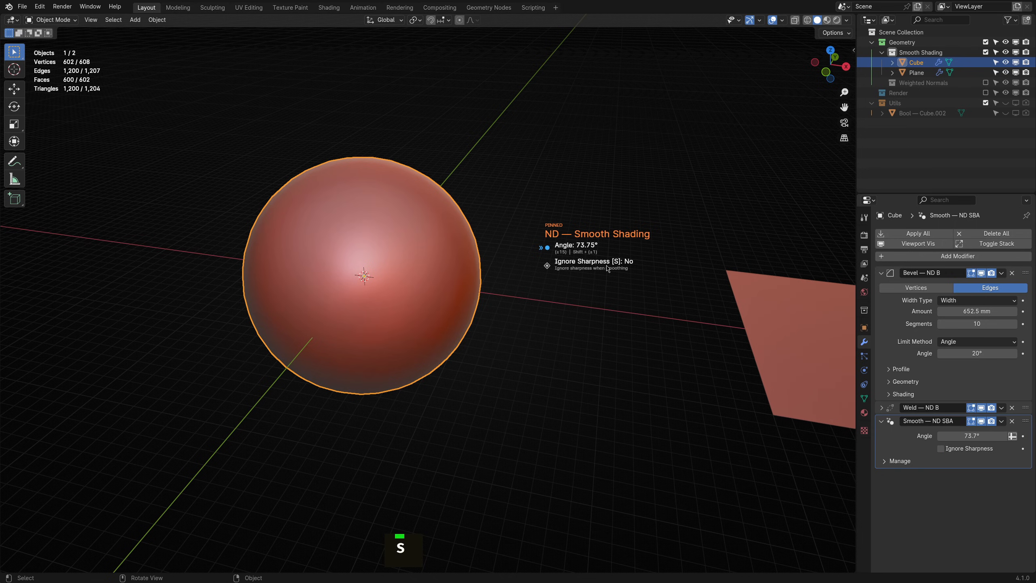
key(s)
key(s)
key(s)
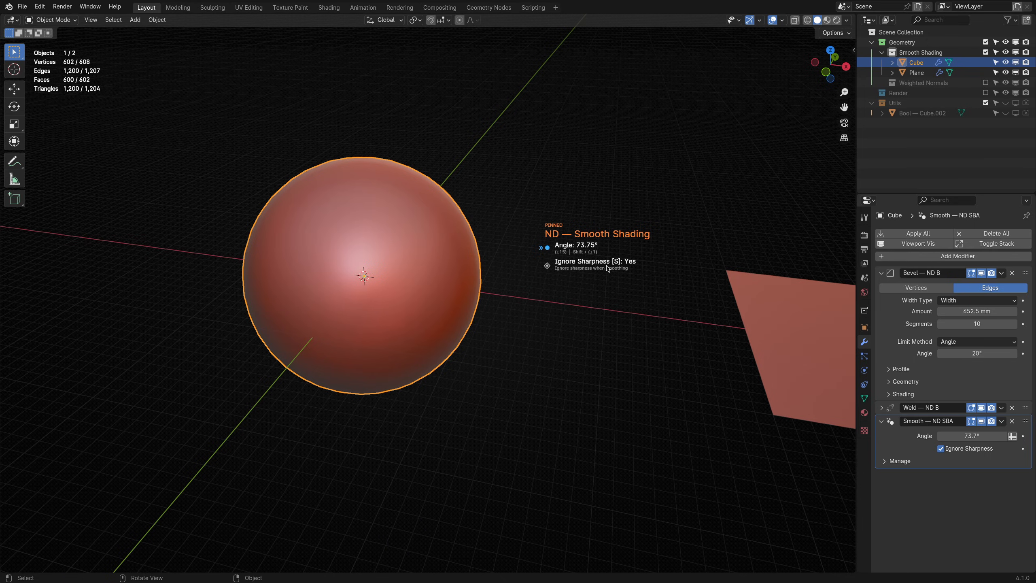
text(45)
key(s)
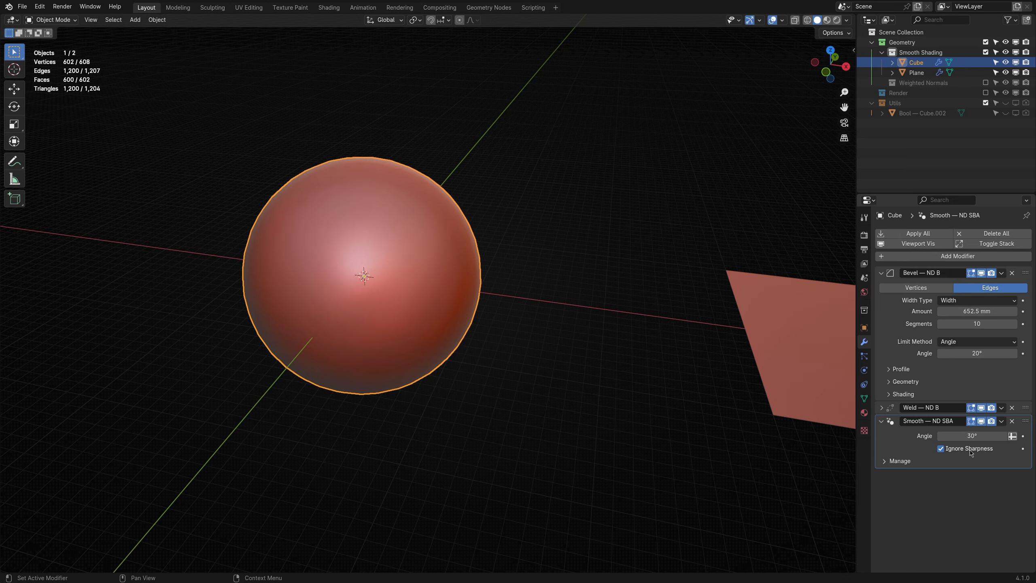
Step: Deselect the rounded cube and collapse the Bevel settings in its modifier stack
click(612, 391)
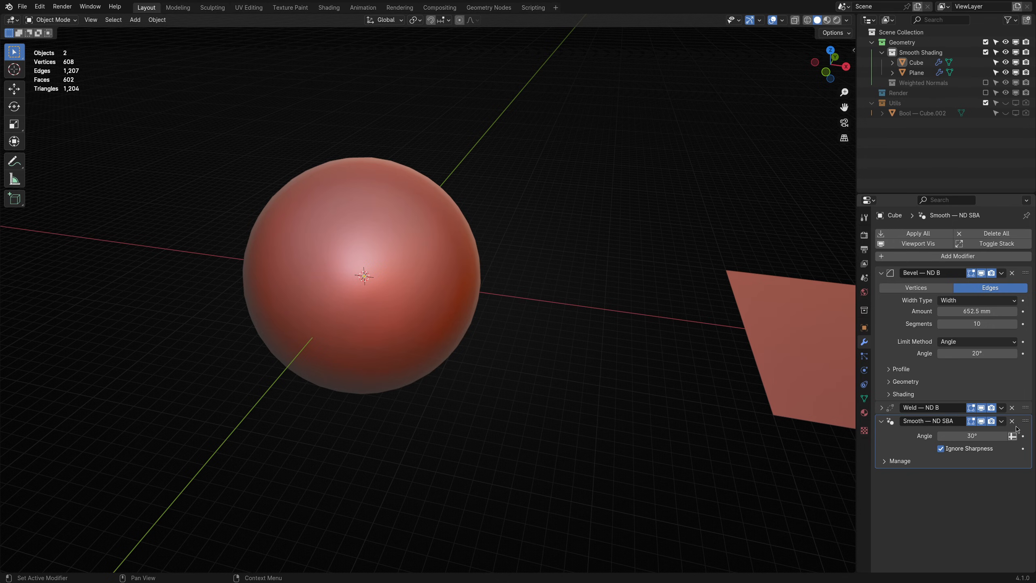
drag(1025, 423, 964, 465)
click(881, 273)
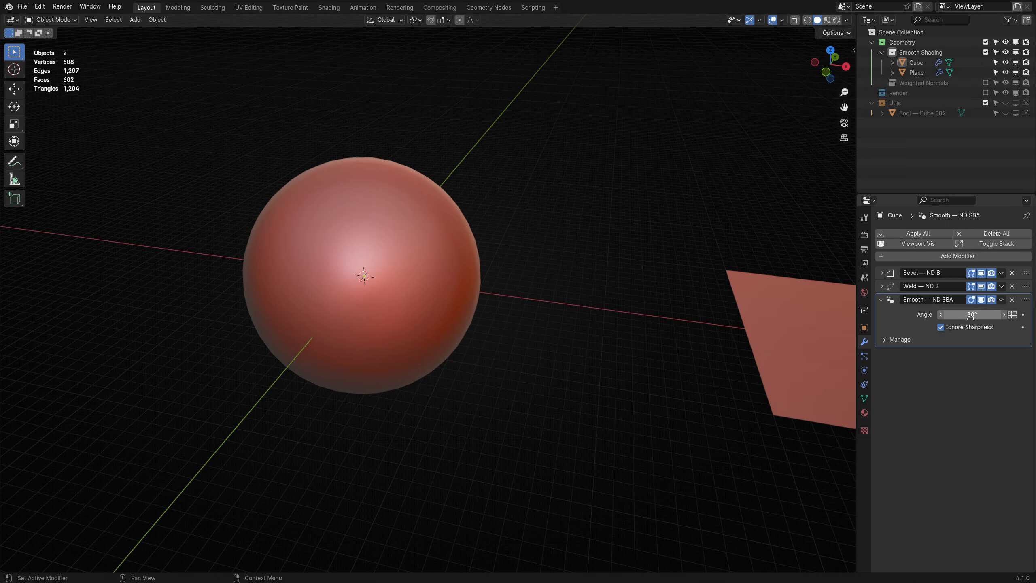
Step: Examine the ND add-on's preferences for the default bevel and smoothing angle, and close them
click(39, 7)
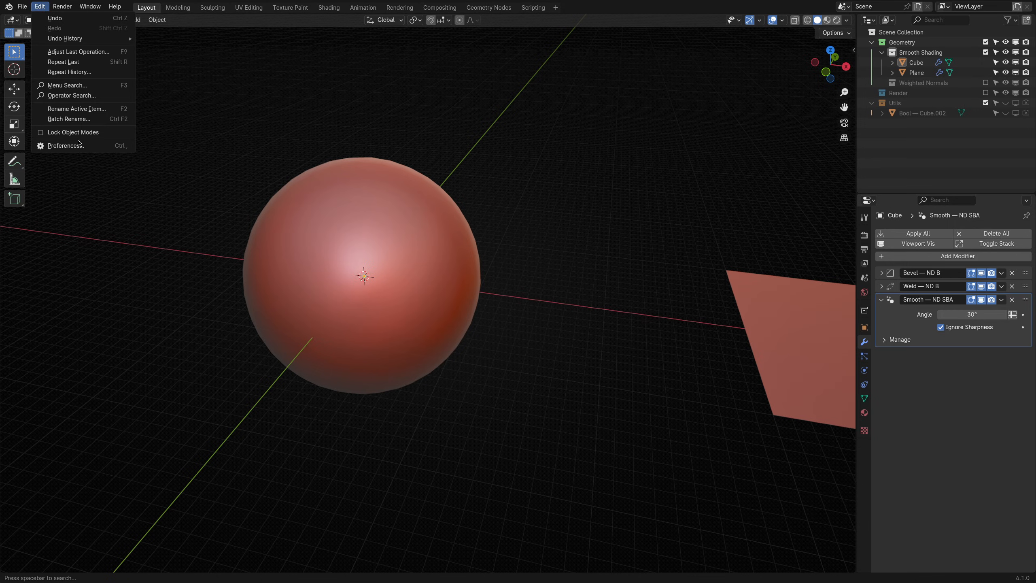
click(61, 145)
drag(332, 275, 496, 438)
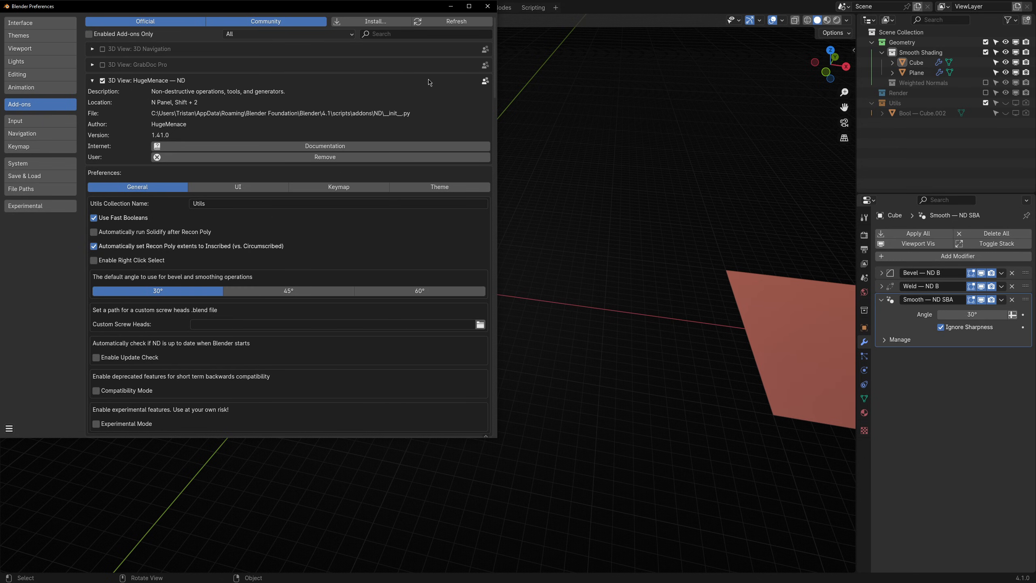
drag(433, 11, 546, 86)
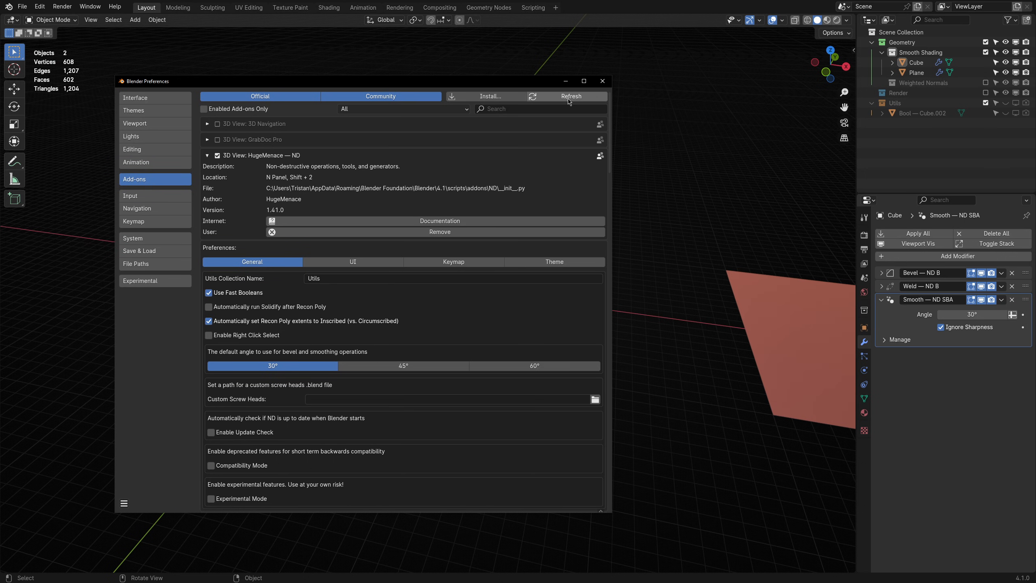
click(607, 89)
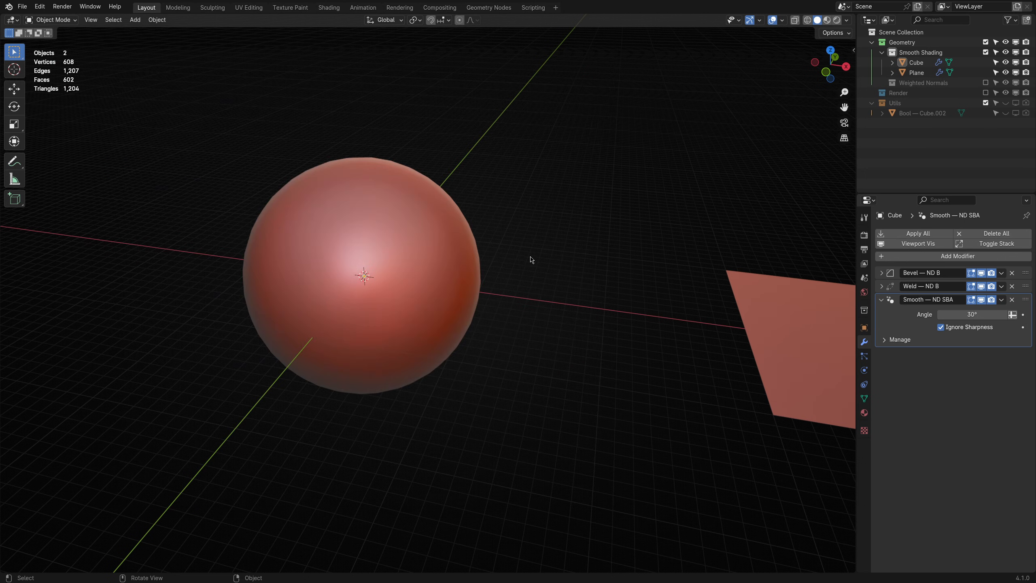
Step: Run ND Smooth Shading on the rounded cube and the plane together, and deselect both
click(469, 272)
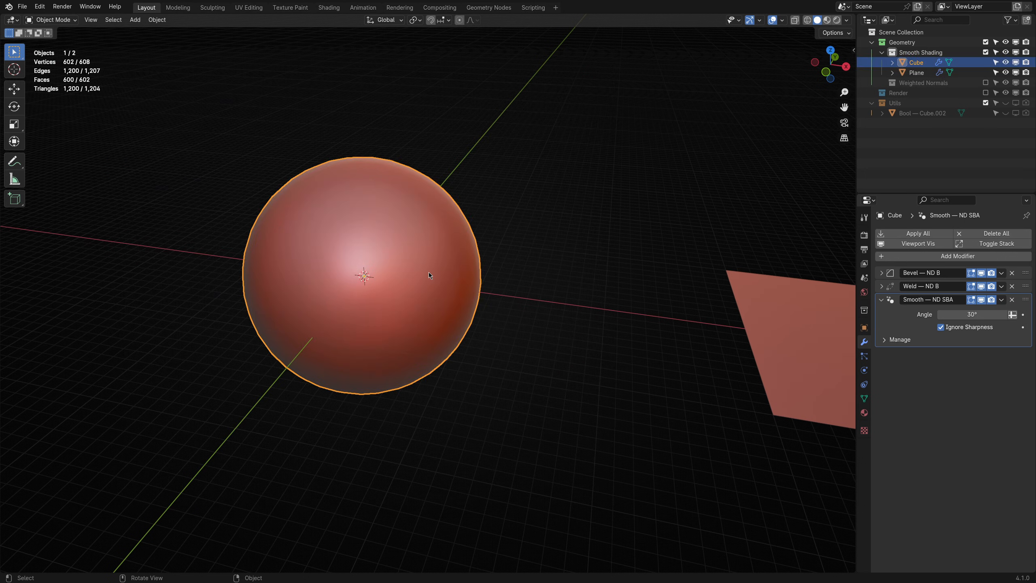
shift+click(753, 309)
key(shift+2)
mouse_move(593, 258)
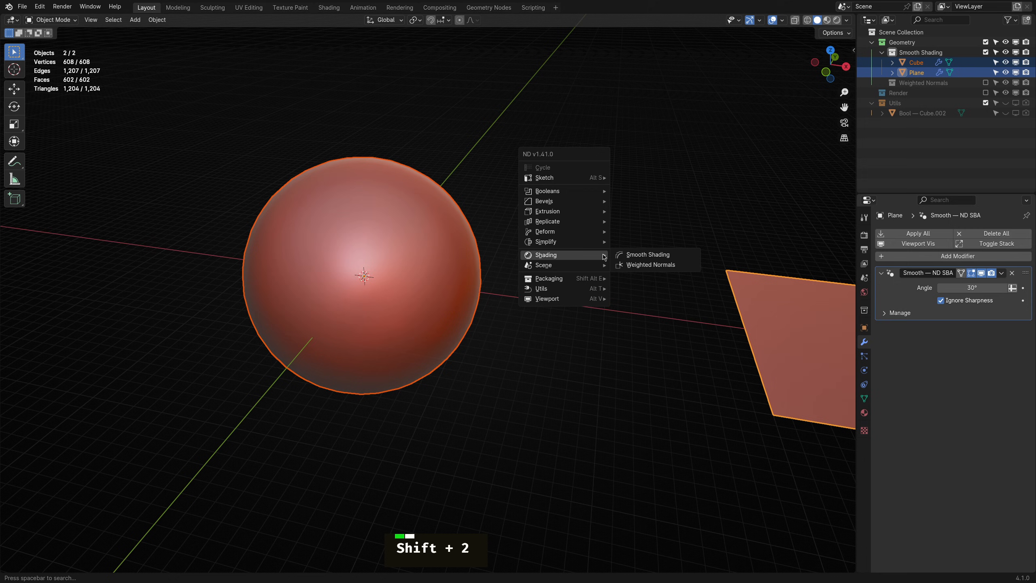
click(638, 258)
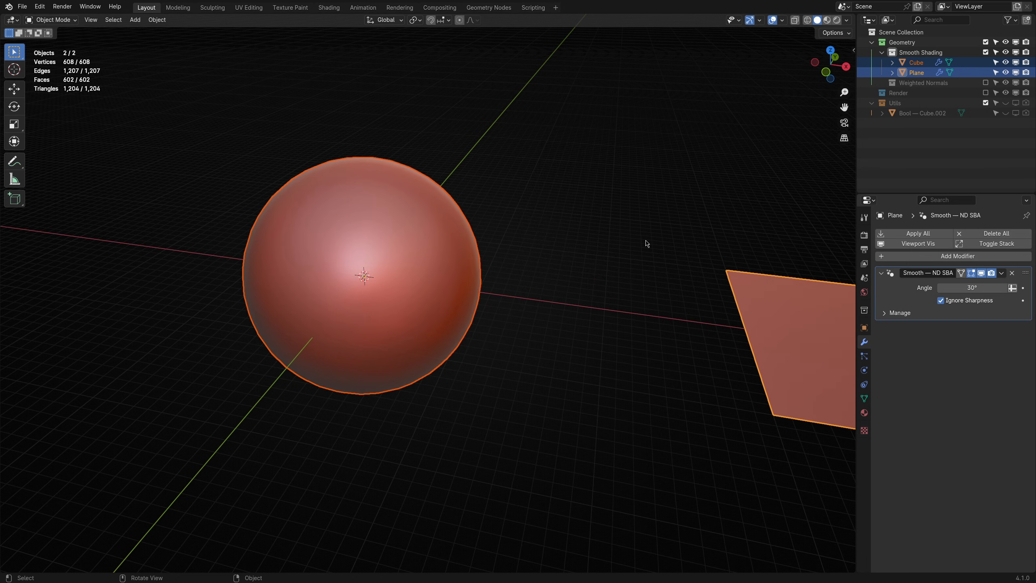
click(647, 244)
Step: Exclude the Smooth Shading collection and enable the Weighted Normals collection to bring up the notched, beveled cube
scroll(623, 261, down, 3)
shift+middle_drag(623, 261, 624, 290)
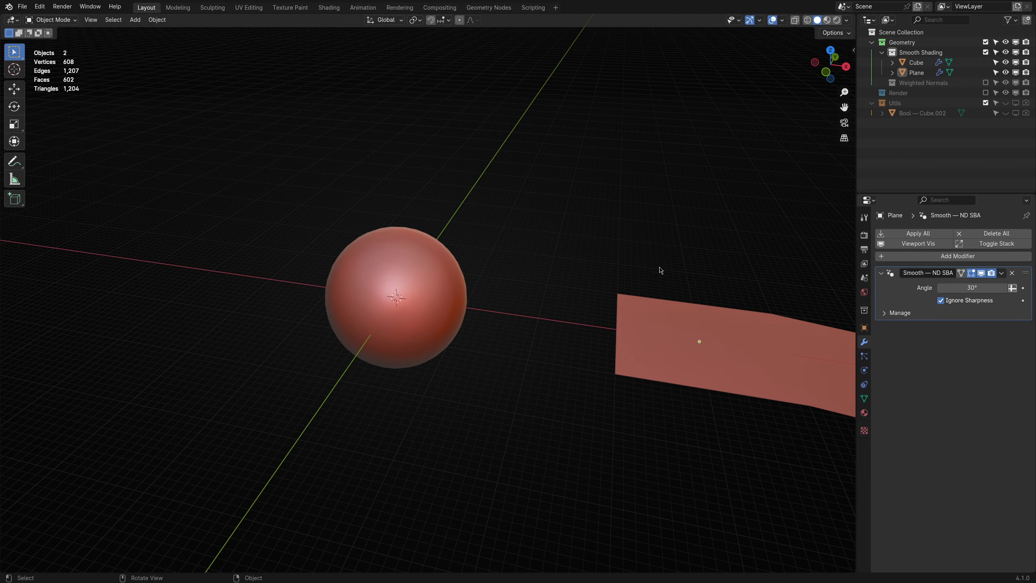
click(986, 52)
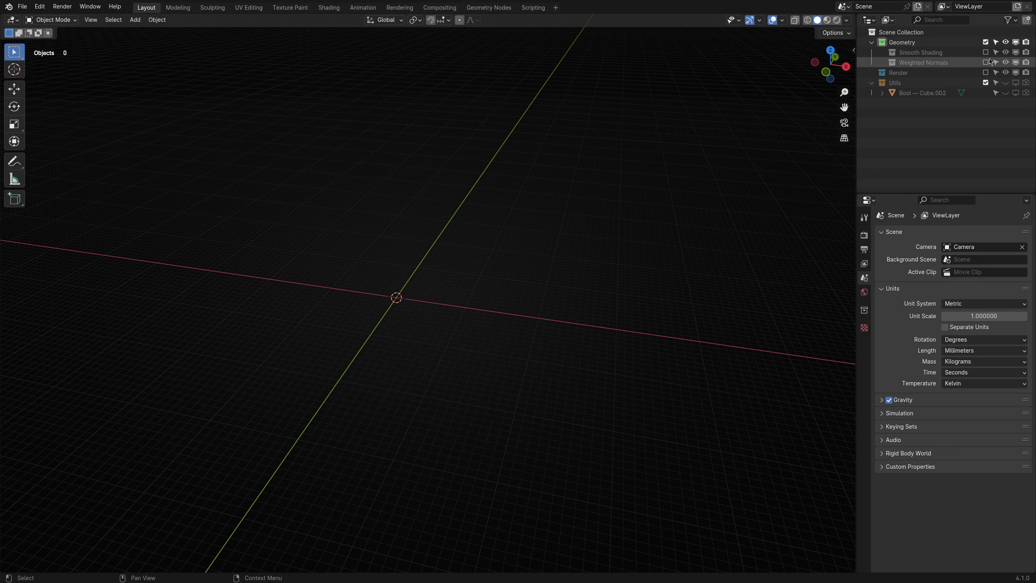
click(986, 61)
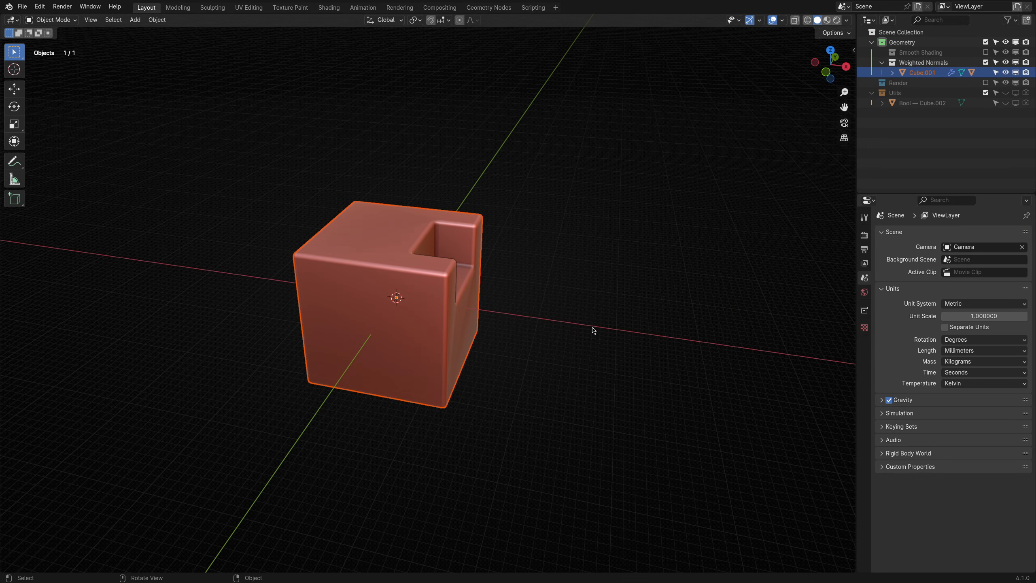
middle_drag(613, 257, 339, 290)
scroll(416, 283, up, 3)
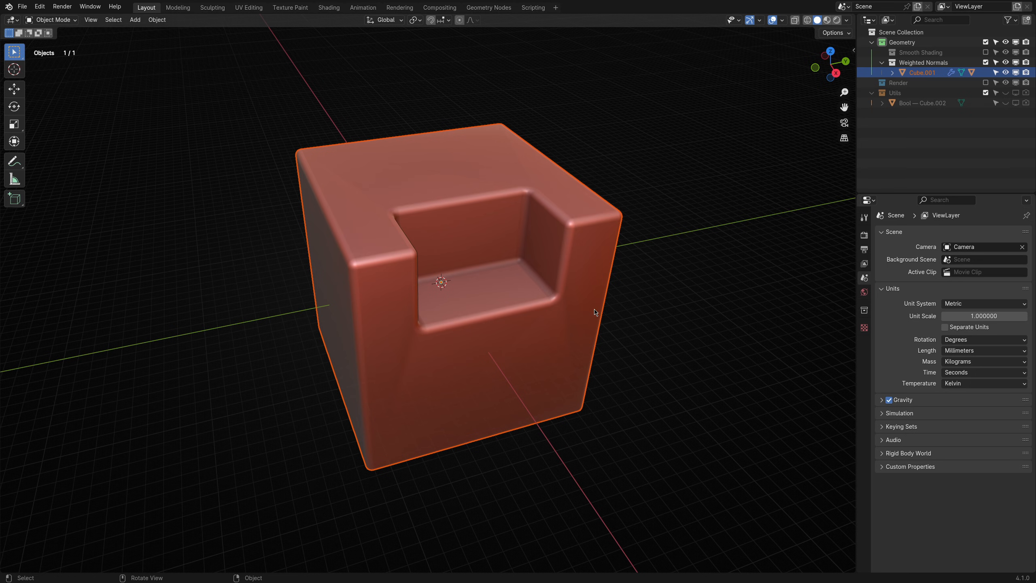
middle_drag(592, 330, 585, 305)
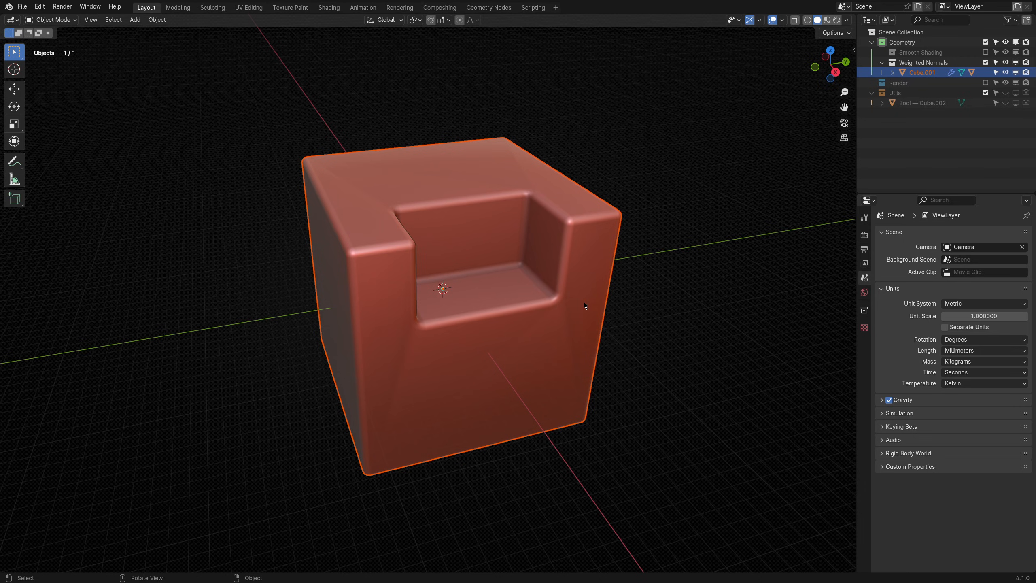
Step: Change the viewport's MatCap to the shiny silver metallic one
click(848, 20)
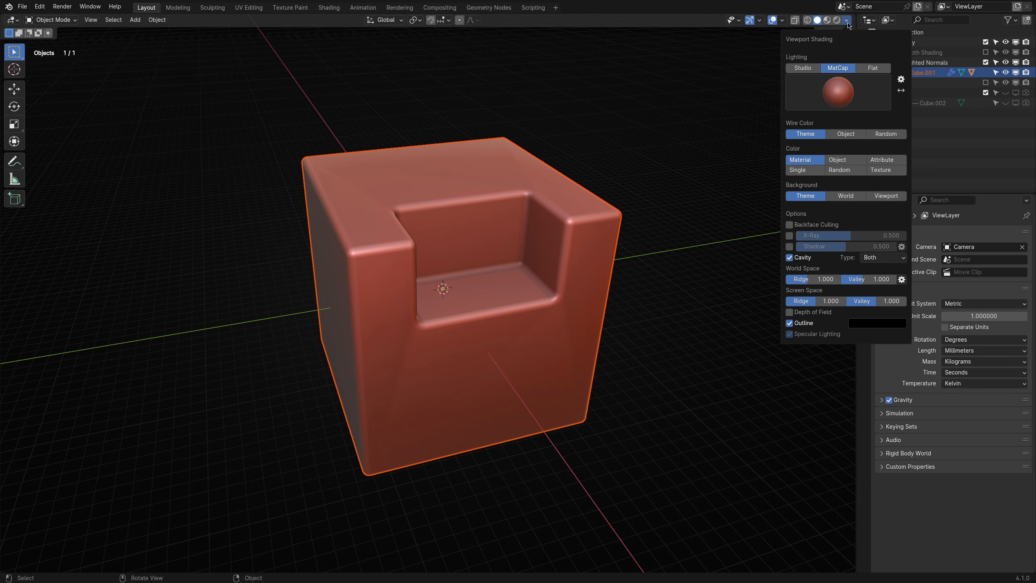
click(824, 97)
click(661, 189)
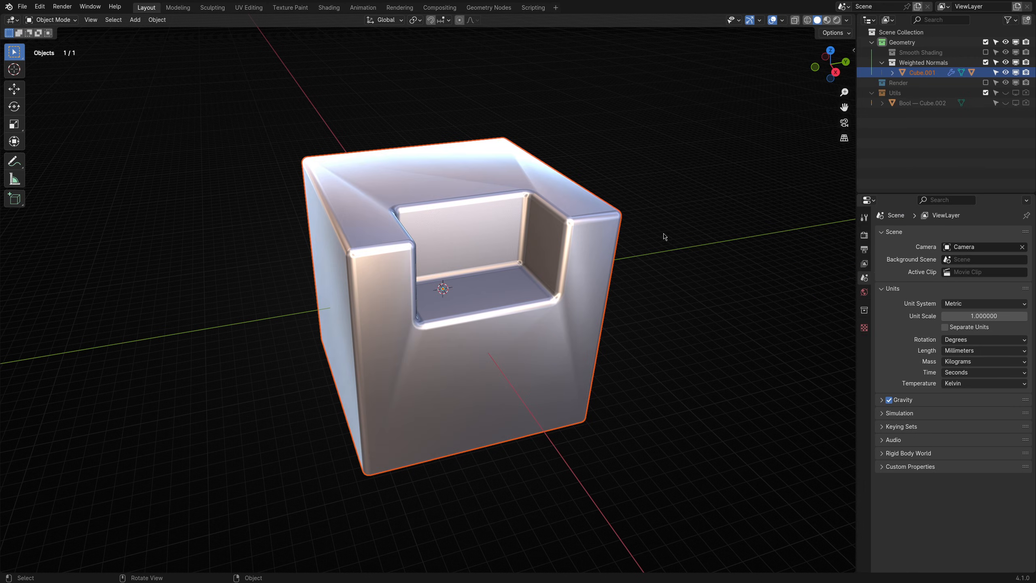
Step: Add ND Weighted Normals to the notched cube and collapse the Smooth settings in its modifier stack
middle_drag(655, 263, 592, 276)
shift+click(494, 268)
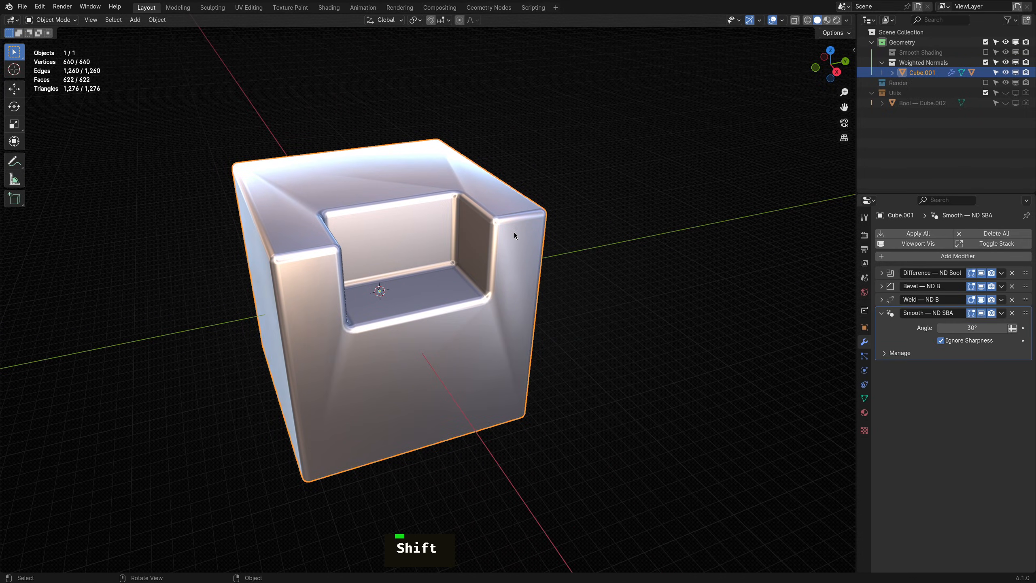
key(shift+2)
mouse_move(517, 172)
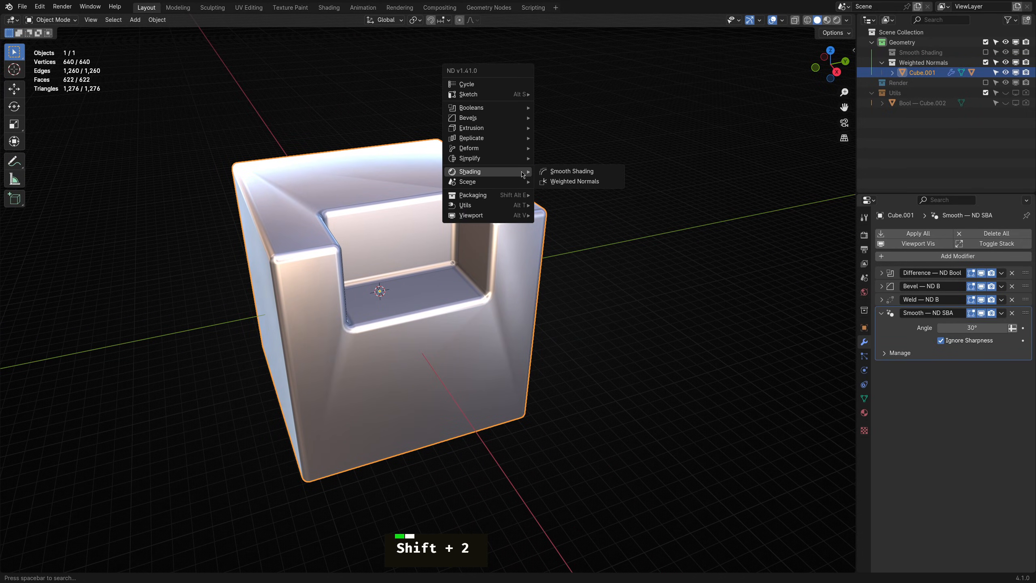
click(569, 185)
middle_drag(609, 211, 648, 213)
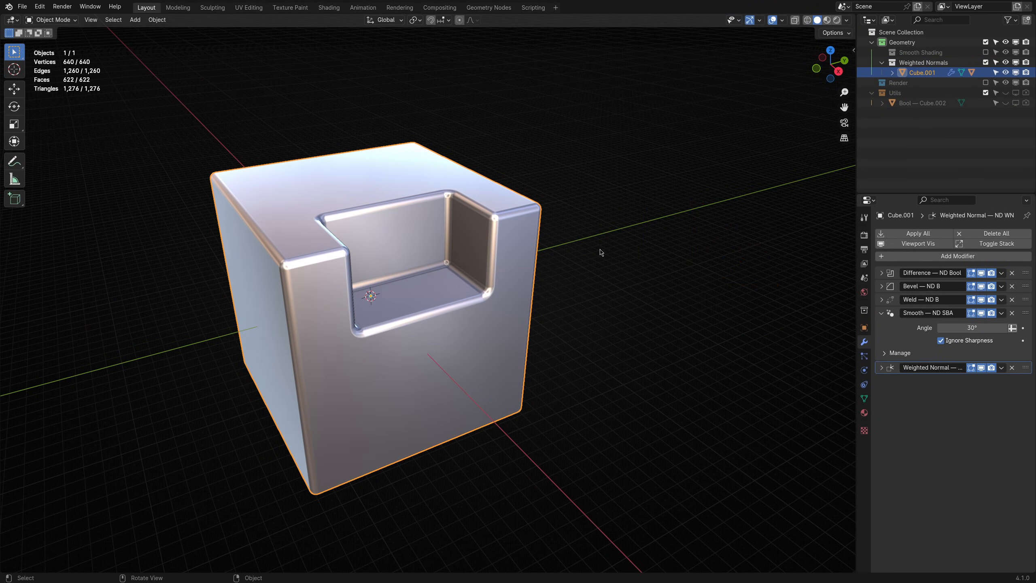
click(884, 315)
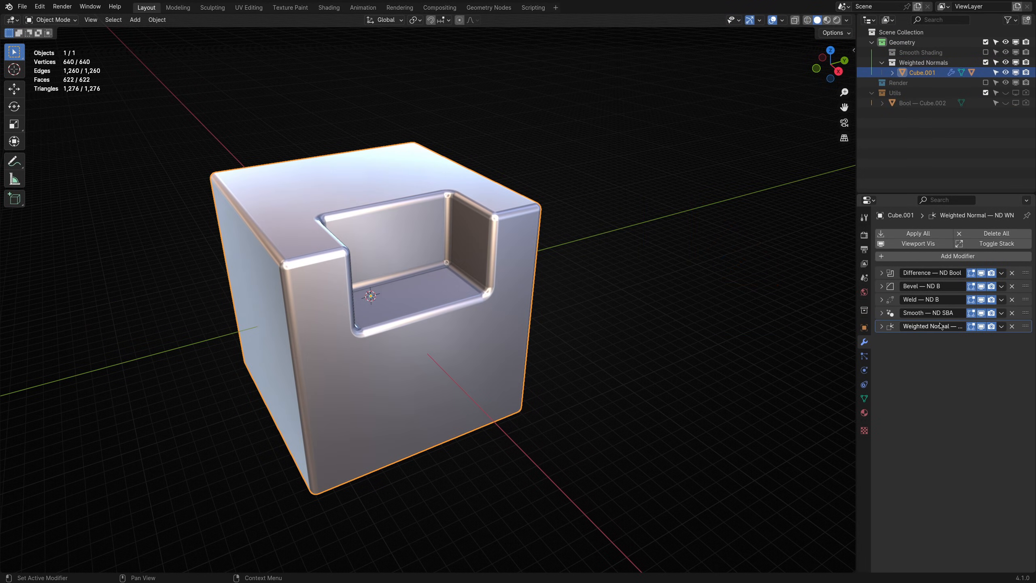
mouse_move(1025, 326)
mouse_down()
mouse_move(1025, 356)
mouse_move(1028, 332)
mouse_up()
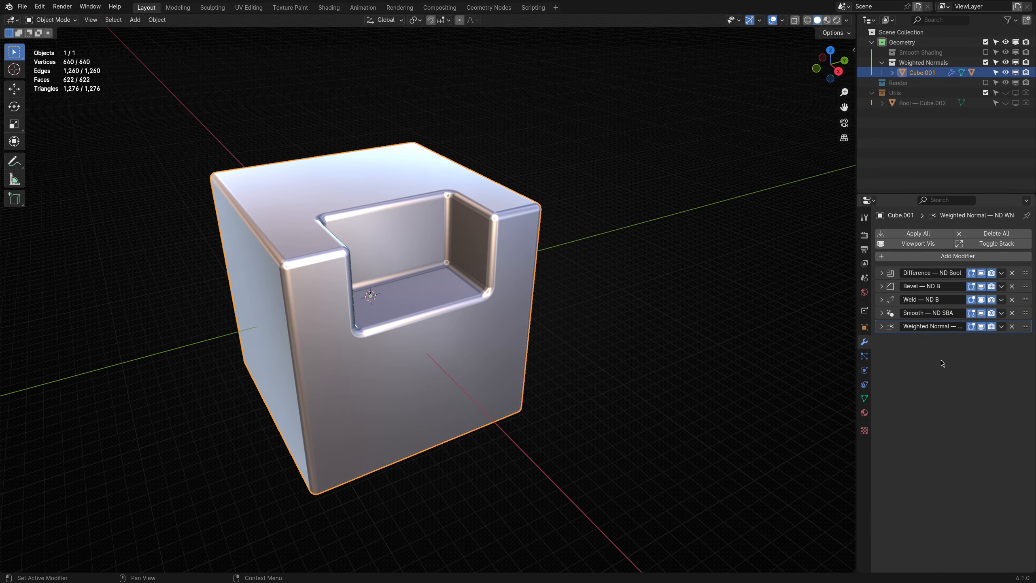